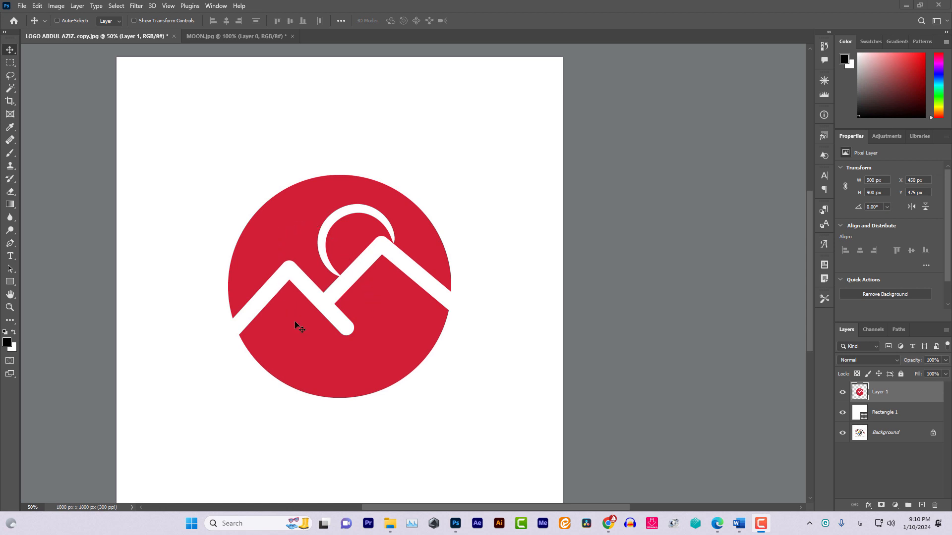
Switch to the browser to view the logo on the ISIMBI TV YouTube channel page, and return to Photoshop.
{"action": "left_click", "coordinate": [616, 533]}
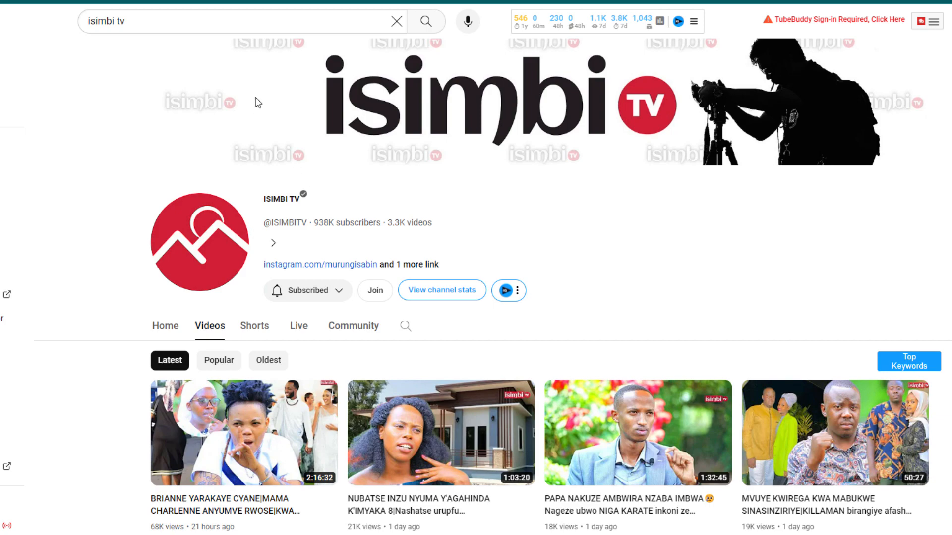
{"action": "key", "text": "alt+Tab"}
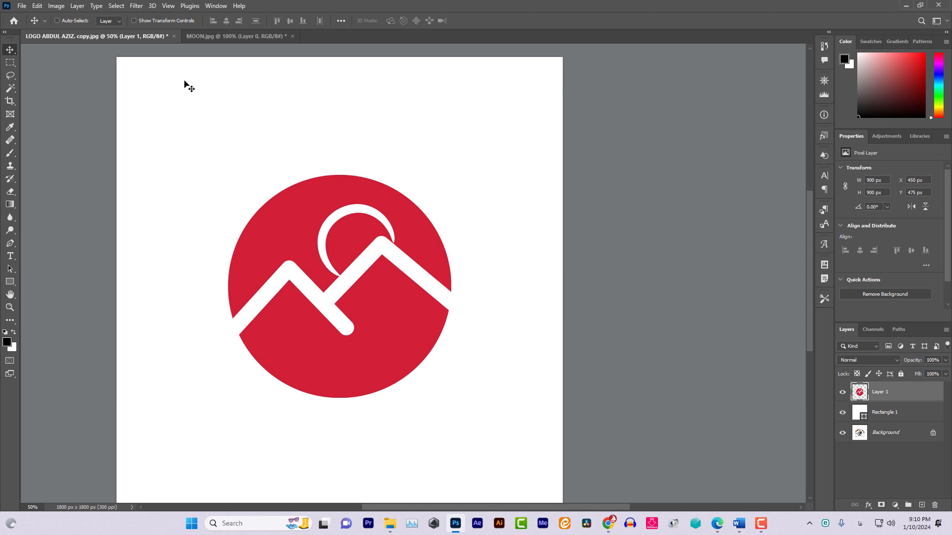
Scale the round red logo on Layer 1 to 35.56% and place it in the upper-right corner of the canvas.
{"action": "left_click", "coordinate": [133, 21]}
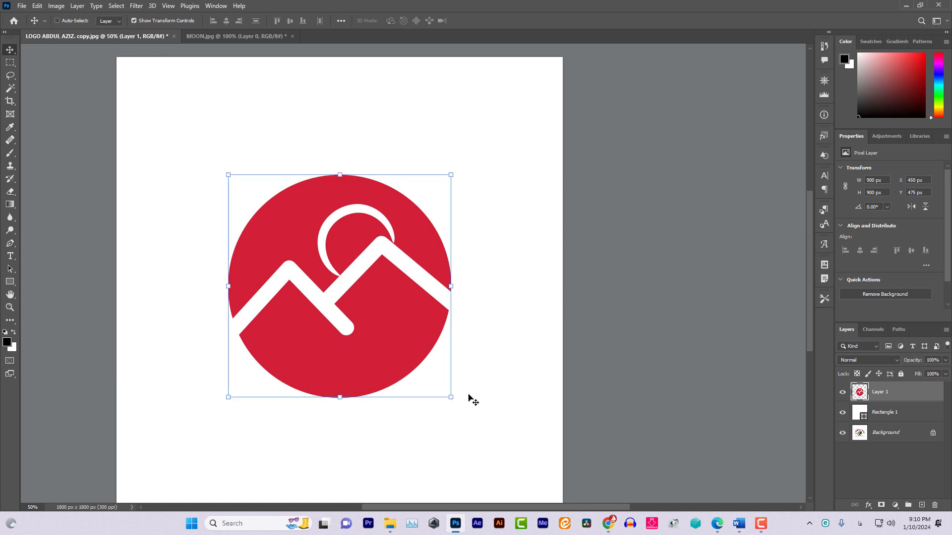
{"action": "left_click_drag", "start_coordinate": [450, 397], "coordinate": [372, 335]}
{"action": "left_click_drag", "start_coordinate": [341, 302], "coordinate": [522, 112]}
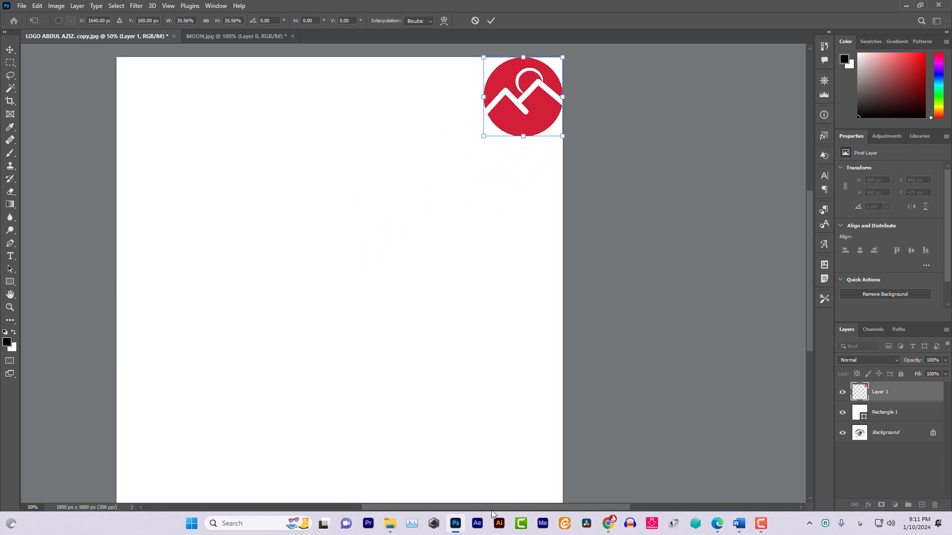
{"action": "left_click_drag", "start_coordinate": [492, 508], "coordinate": [465, 508]}
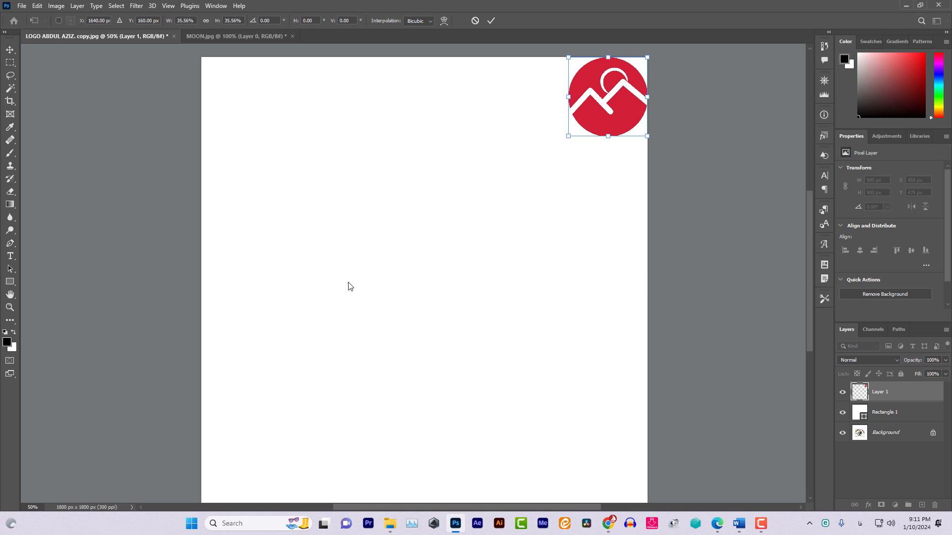
{"action": "left_click", "coordinate": [9, 52]}
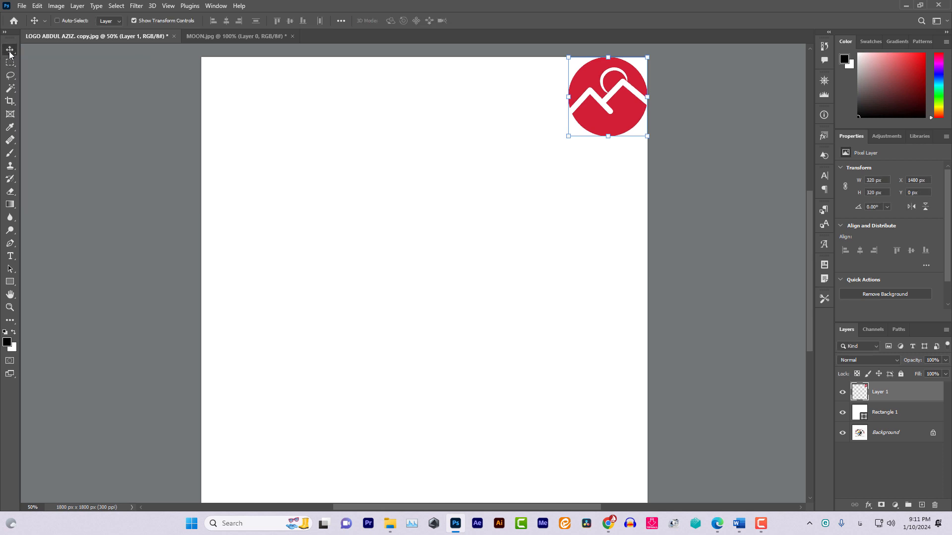
Draw an ellipse of about 1176 × 1162 px below the small logo with the Computer Eye tool preset.
{"action": "left_click", "coordinate": [46, 22]}
{"action": "left_click", "coordinate": [51, 81]}
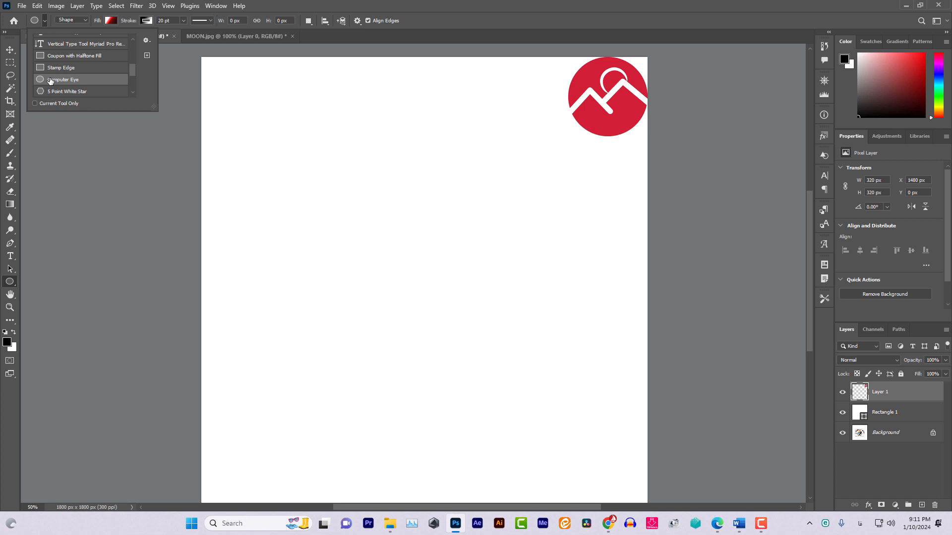
{"action": "left_click", "coordinate": [44, 21]}
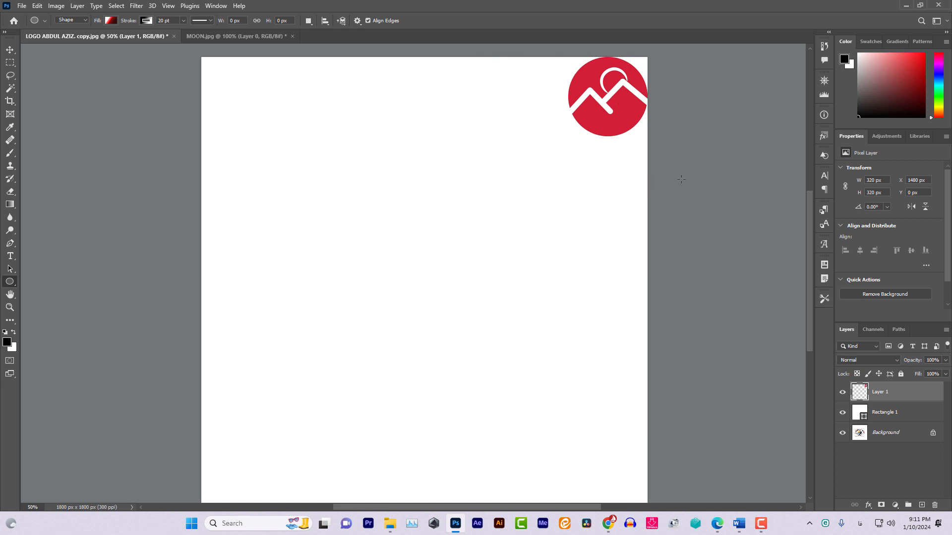
{"action": "mouse_move", "coordinate": [305, 171]}
{"action": "left_mouse_down"}
{"action": "mouse_move", "coordinate": [408, 306]}
{"action": "mouse_move", "coordinate": [495, 399]}
{"action": "mouse_move", "coordinate": [598, 458]}
{"action": "left_mouse_up"}
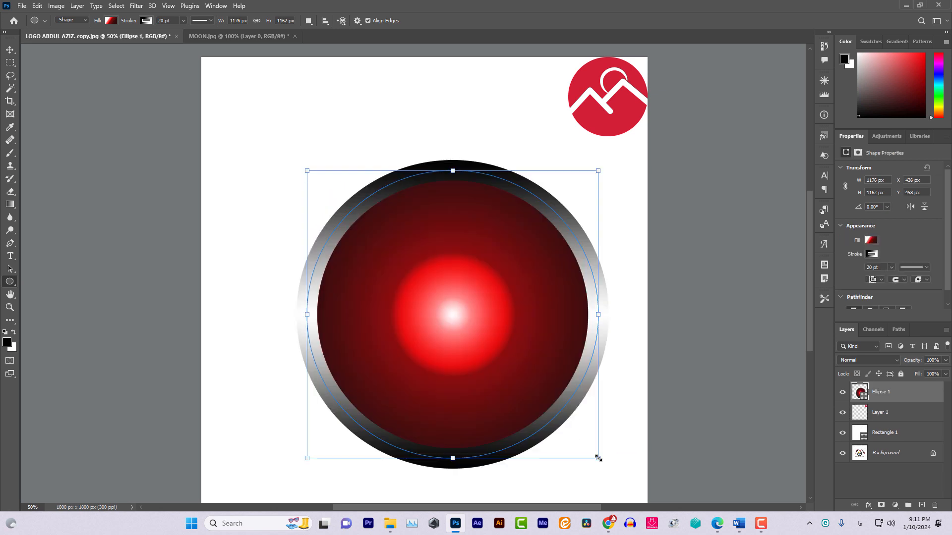
Set the ellipse's fill to a solid red sampled from the small logo.
{"action": "left_click", "coordinate": [45, 20]}
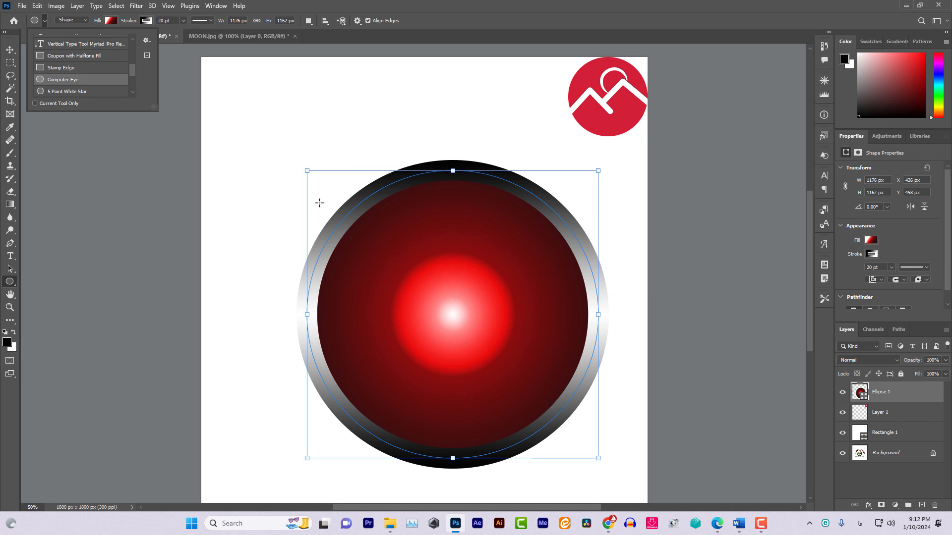
{"action": "left_click", "coordinate": [111, 22]}
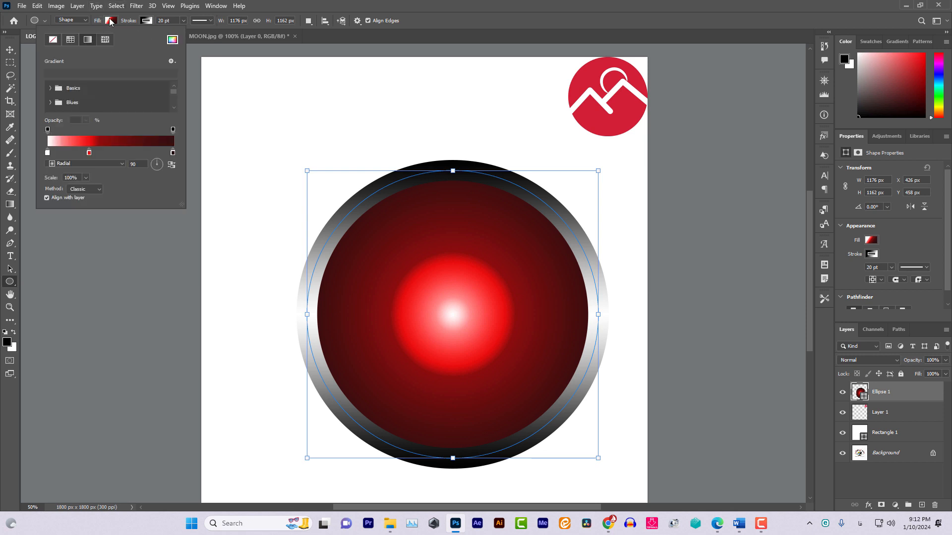
{"action": "left_click", "coordinate": [111, 22]}
{"action": "left_click", "coordinate": [111, 22]}
{"action": "left_click", "coordinate": [172, 41]}
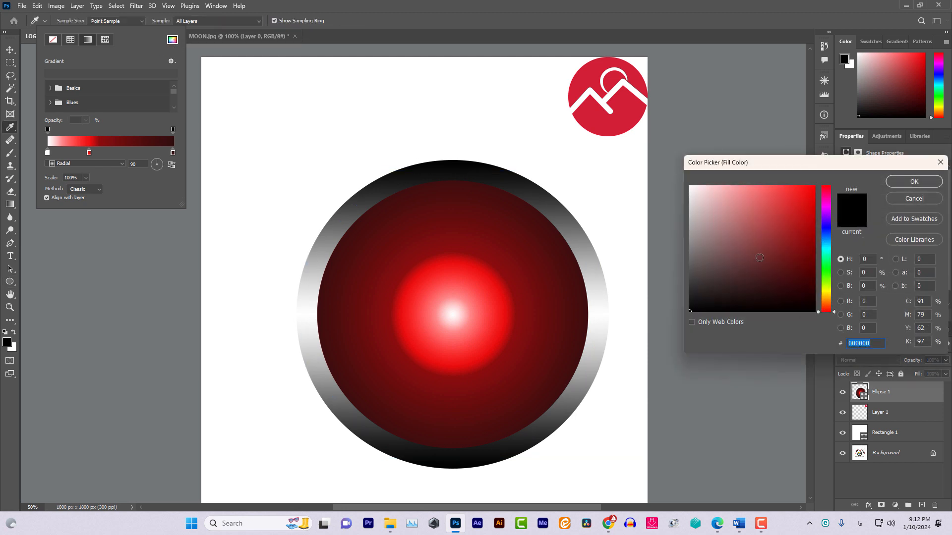
{"action": "left_click_drag", "start_coordinate": [826, 292], "coordinate": [826, 242]}
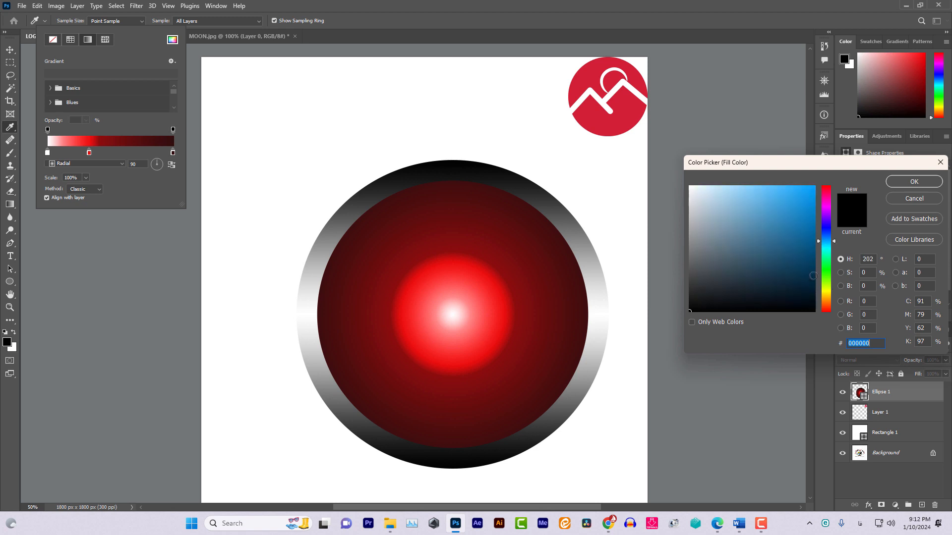
{"action": "left_click", "coordinate": [811, 283]}
{"action": "left_click", "coordinate": [825, 258]}
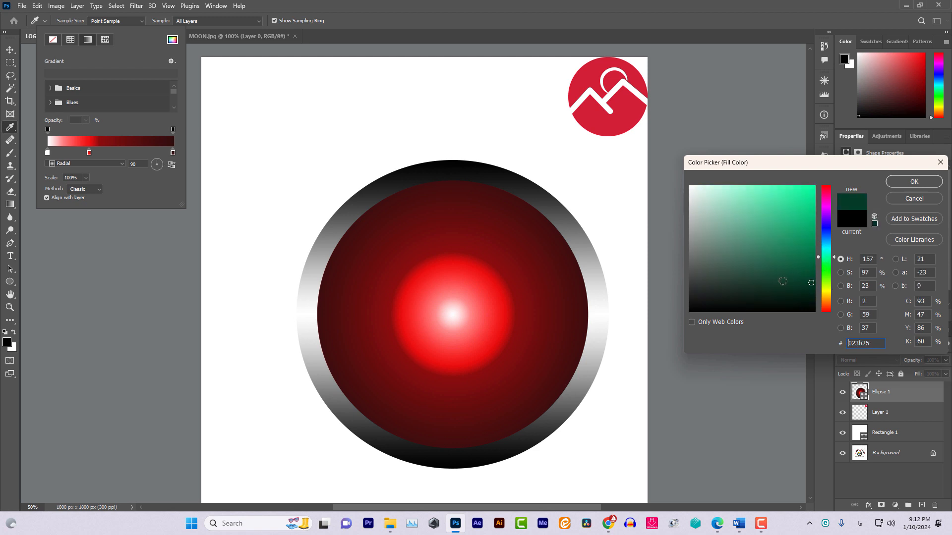
{"action": "left_click", "coordinate": [597, 124]}
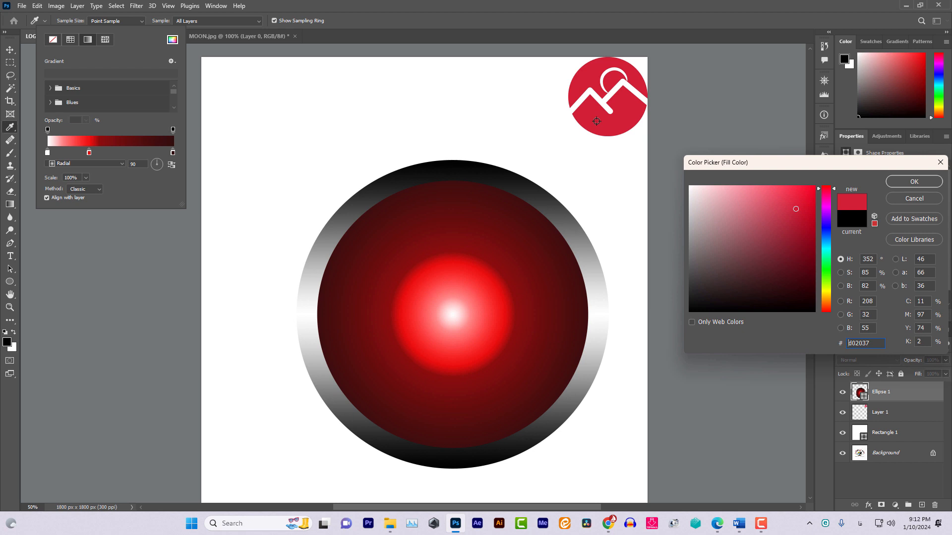
{"action": "left_click", "coordinate": [597, 121]}
{"action": "left_click", "coordinate": [908, 183]}
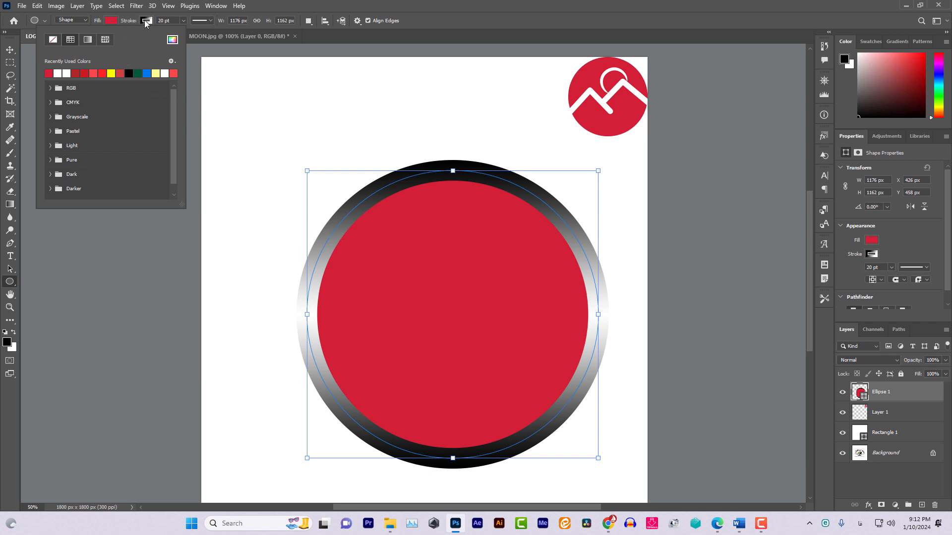
Set the ellipse's stroke width to 0 pt.
{"action": "left_click", "coordinate": [173, 21]}
{"action": "left_click", "coordinate": [184, 21]}
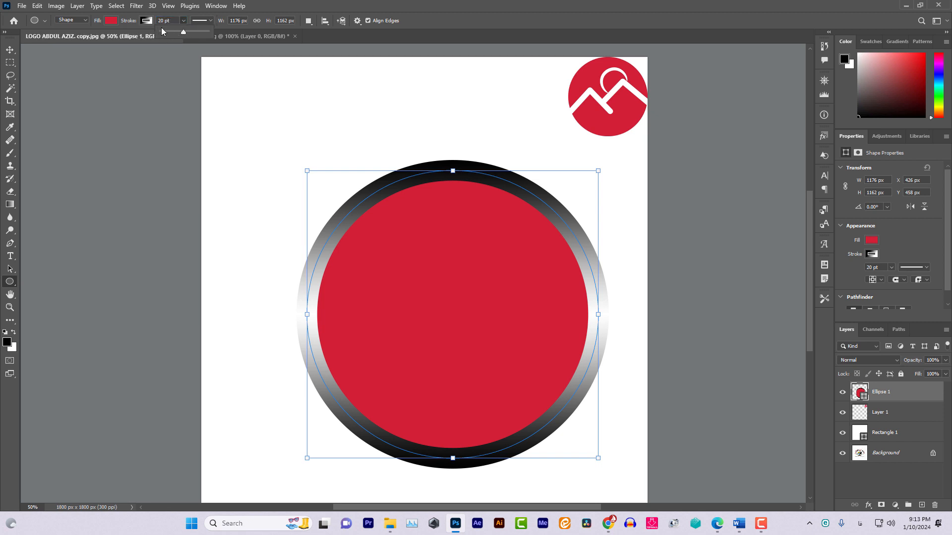
{"action": "left_click", "coordinate": [162, 27]}
{"action": "left_click", "coordinate": [156, 25]}
{"action": "key", "text": "Return"}
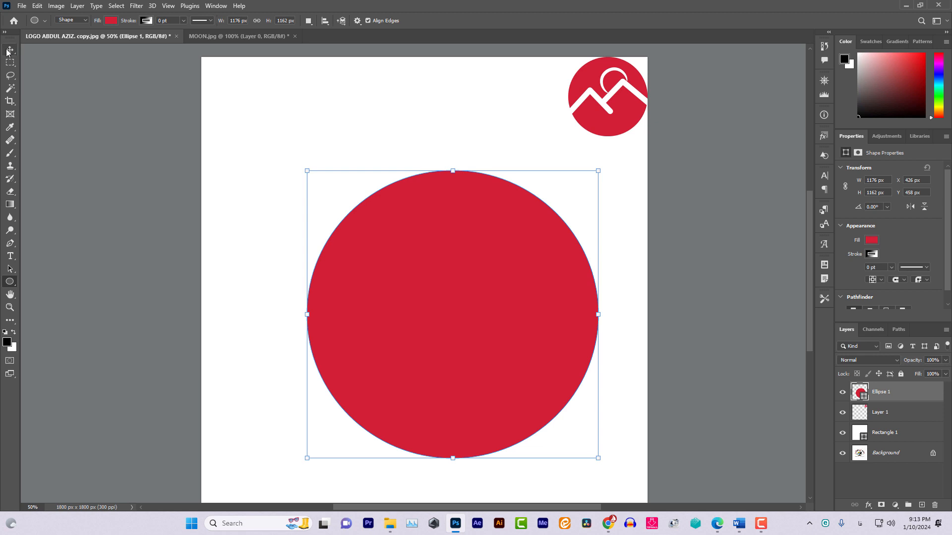
Move the red ellipse toward the middle of the canvas, to about X 270 px and Y 344 px, and hide the transform controls.
{"action": "left_click", "coordinate": [9, 48]}
{"action": "left_click_drag", "start_coordinate": [505, 310], "coordinate": [487, 291]}
{"action": "left_click", "coordinate": [134, 21]}
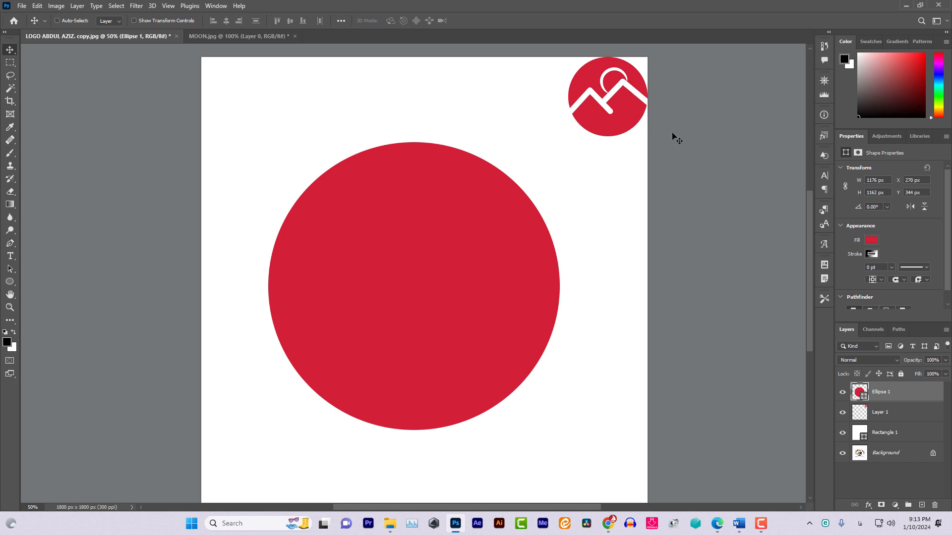
Add a new layer and draw a Stamp Edge preset rectangle of about 870 × 888 px over the circle's lower-left part.
{"action": "left_click", "coordinate": [922, 506]}
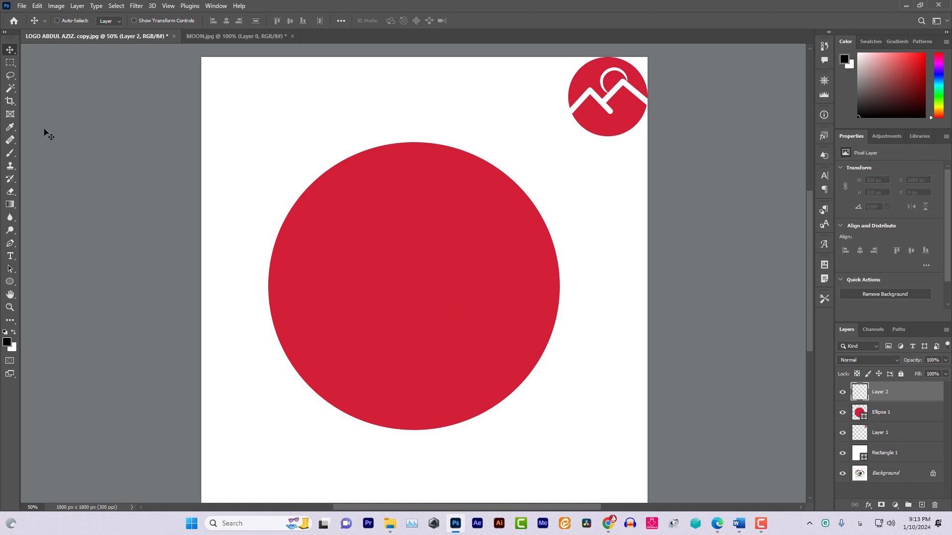
{"action": "left_click", "coordinate": [45, 21]}
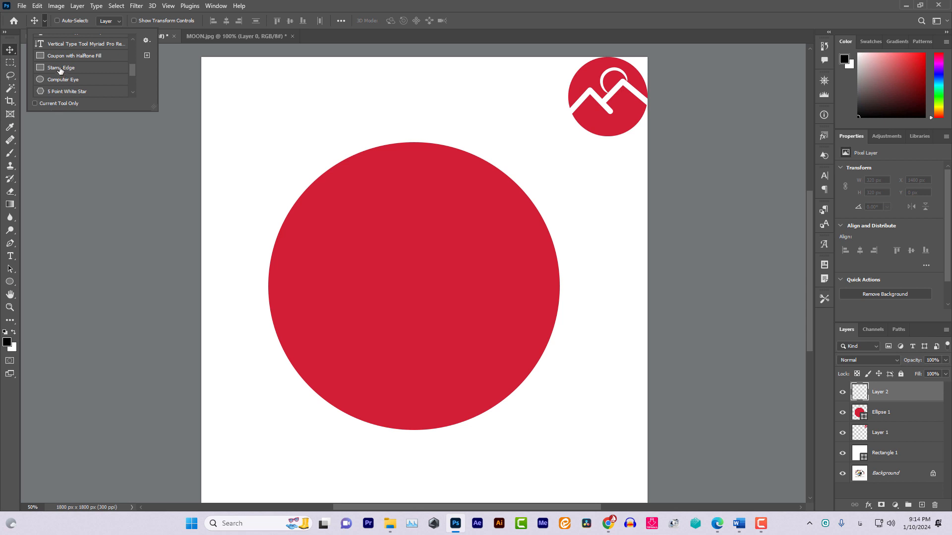
{"action": "left_click", "coordinate": [60, 68]}
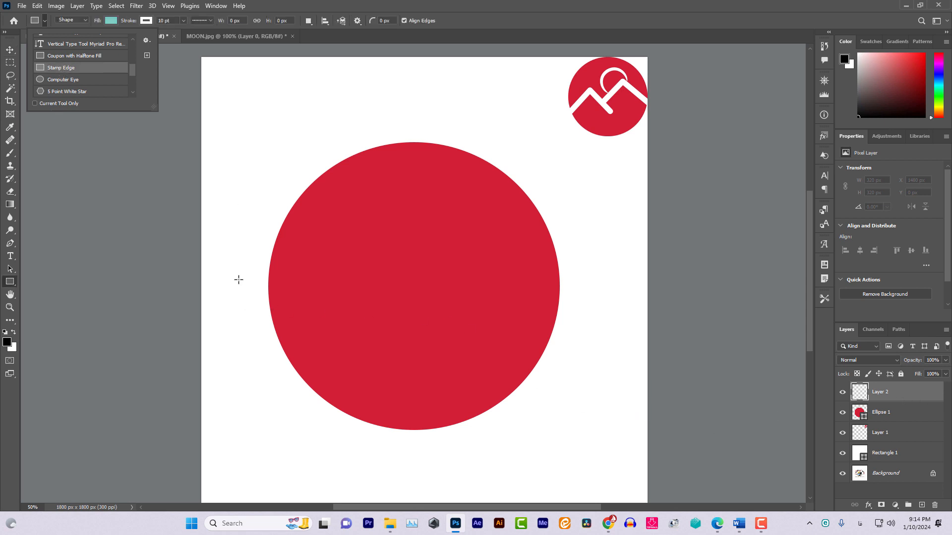
{"action": "left_click_drag", "start_coordinate": [239, 279], "coordinate": [453, 498]}
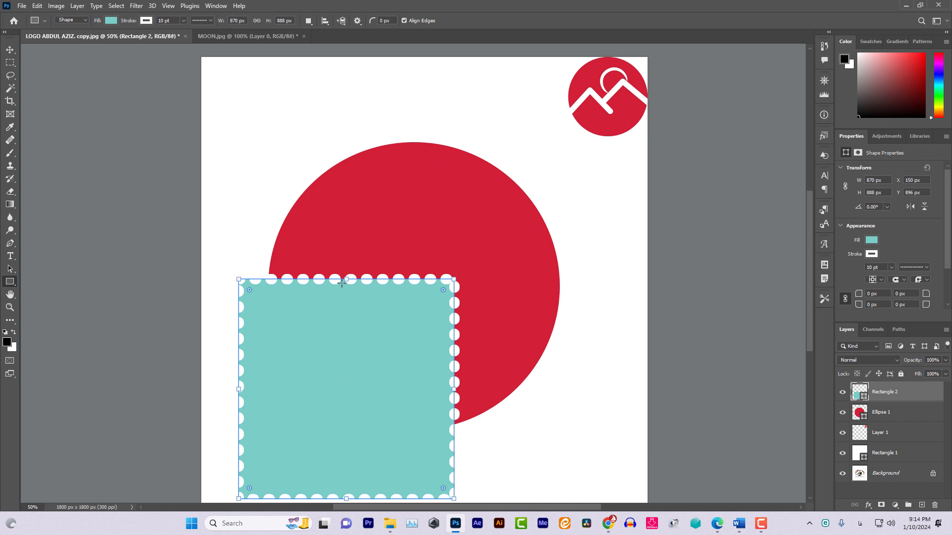
Remove the rectangle's fill and change its stroke style to a solid line.
{"action": "left_click", "coordinate": [111, 22]}
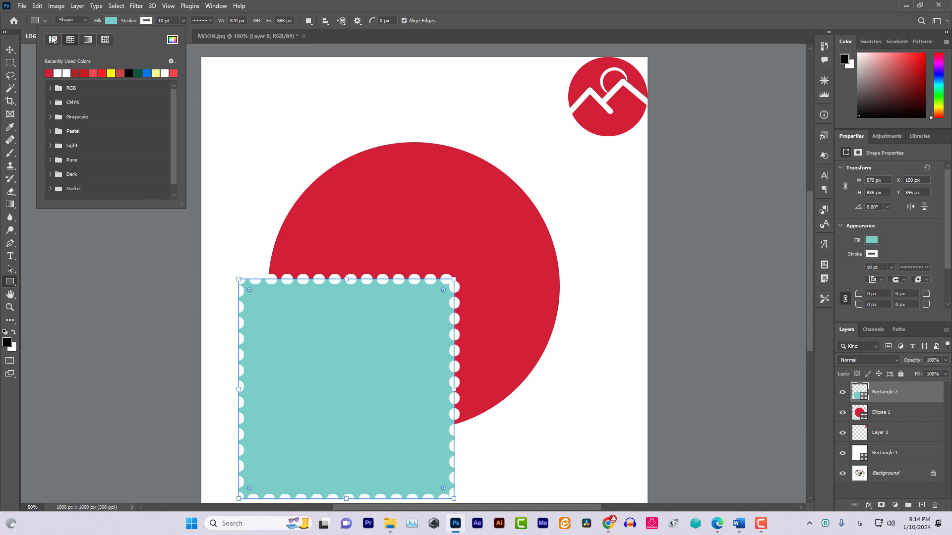
{"action": "left_click", "coordinate": [53, 40]}
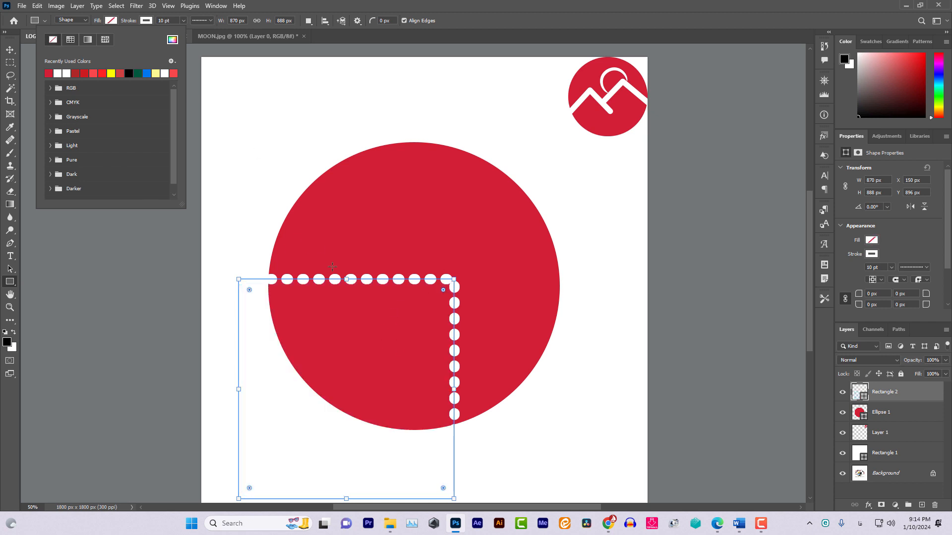
{"action": "left_click", "coordinate": [208, 21]}
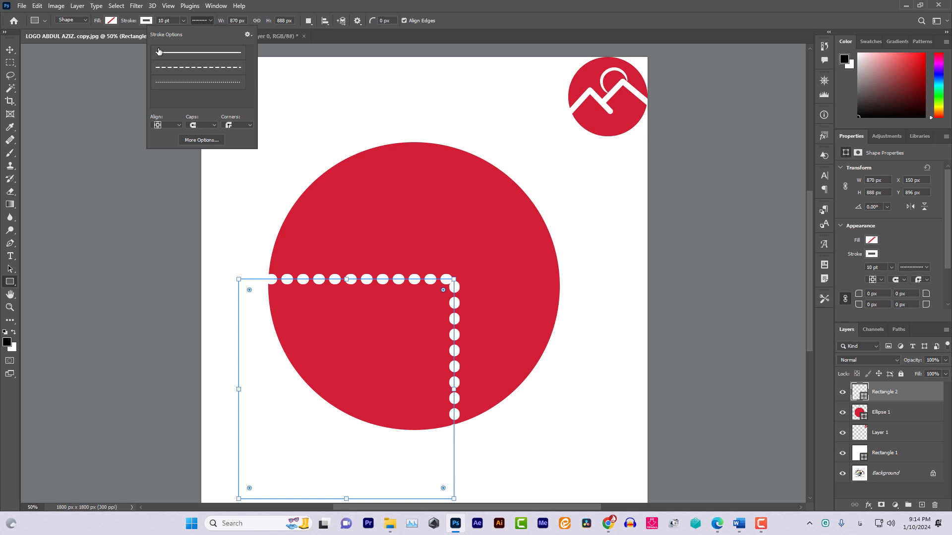
{"action": "left_click", "coordinate": [216, 56]}
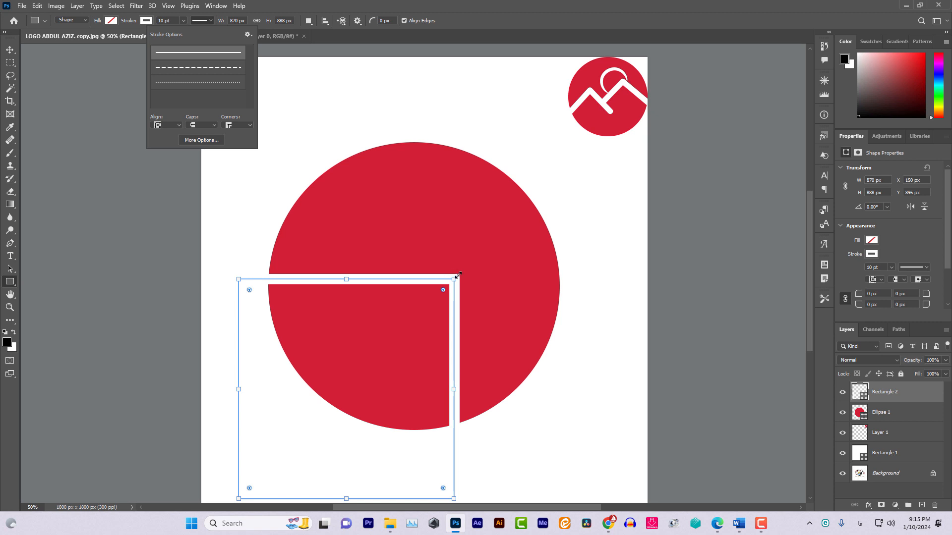
Set the rectangle's corner radii to 10 px and its stroke width to 12 pt.
{"action": "left_click", "coordinate": [868, 293]}
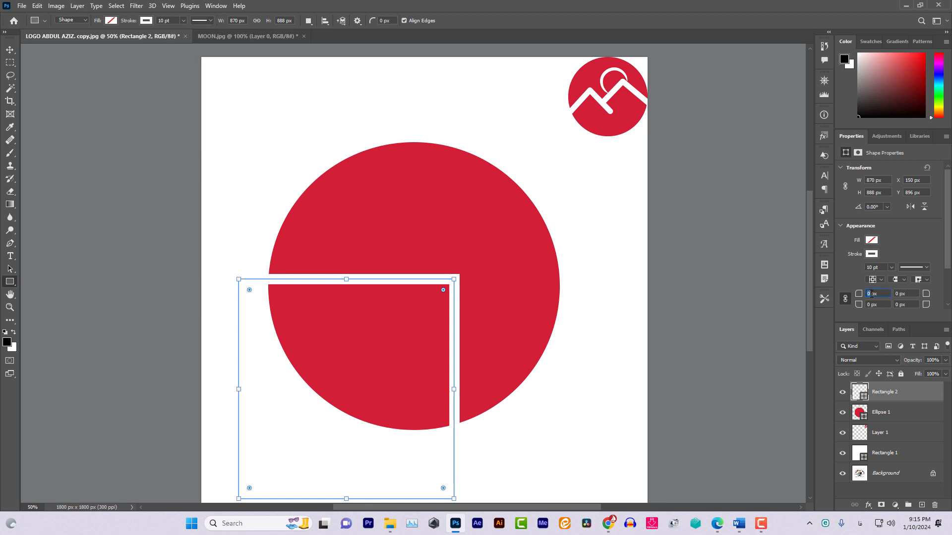
{"action": "type", "text": "1"}
{"action": "double_click", "coordinate": [869, 267]}
{"action": "type", "text": "1"}
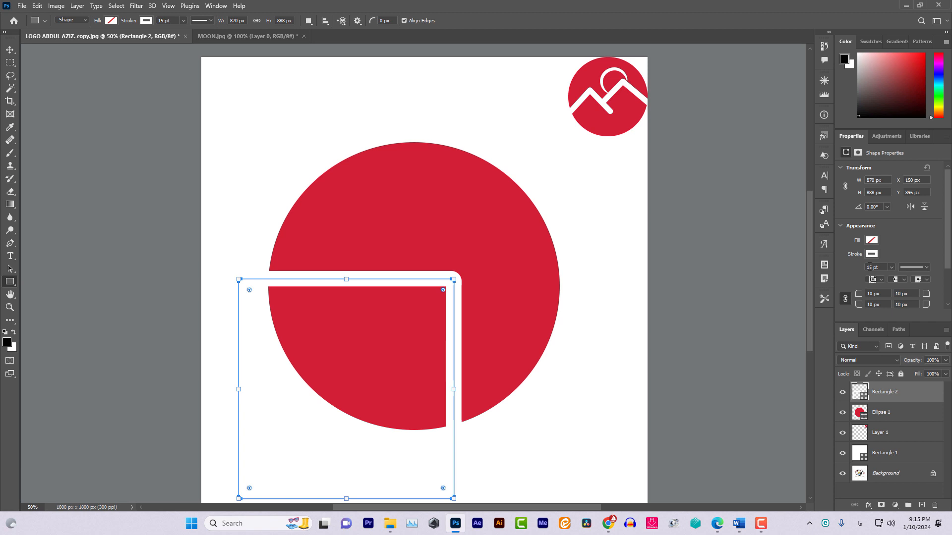
{"action": "key", "text": "BackSpace"}
{"action": "type", "text": "0"}
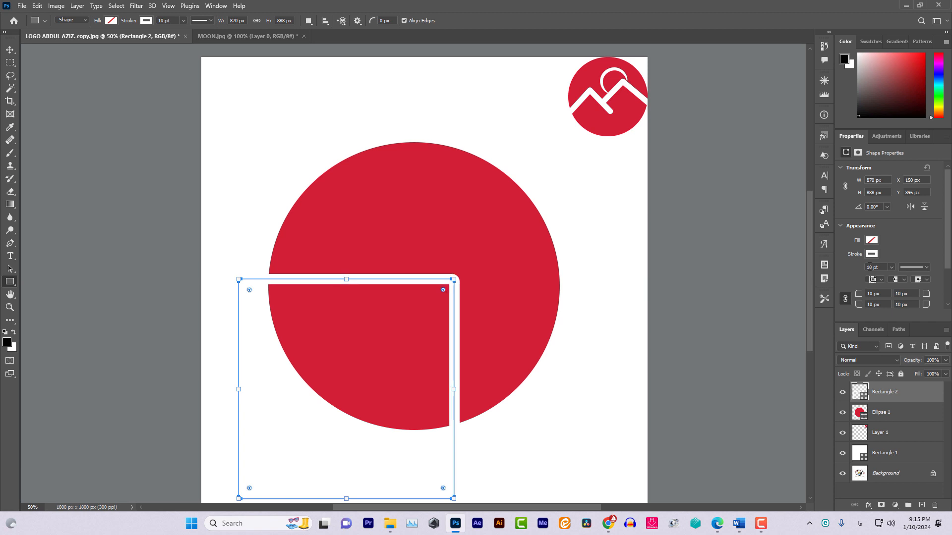
{"action": "left_click_drag", "start_coordinate": [872, 267], "coordinate": [857, 267]}
{"action": "key", "text": "Return"}
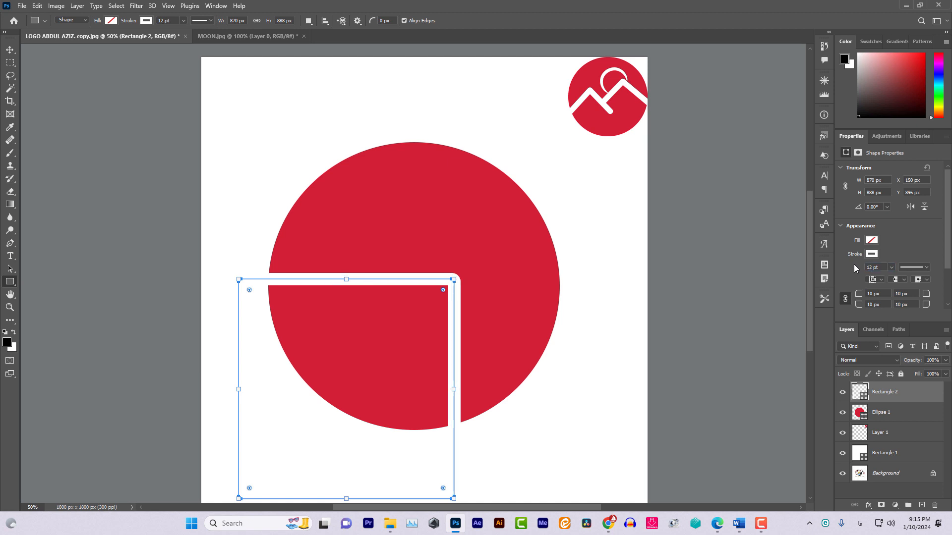
Try corner radii of 12 px and 15 px on the rectangle, and undo the last radius change.
{"action": "left_click_drag", "start_coordinate": [874, 294], "coordinate": [865, 294]}
{"action": "type", "text": "12"}
{"action": "type", "text": "15"}
{"action": "key", "text": "Return"}
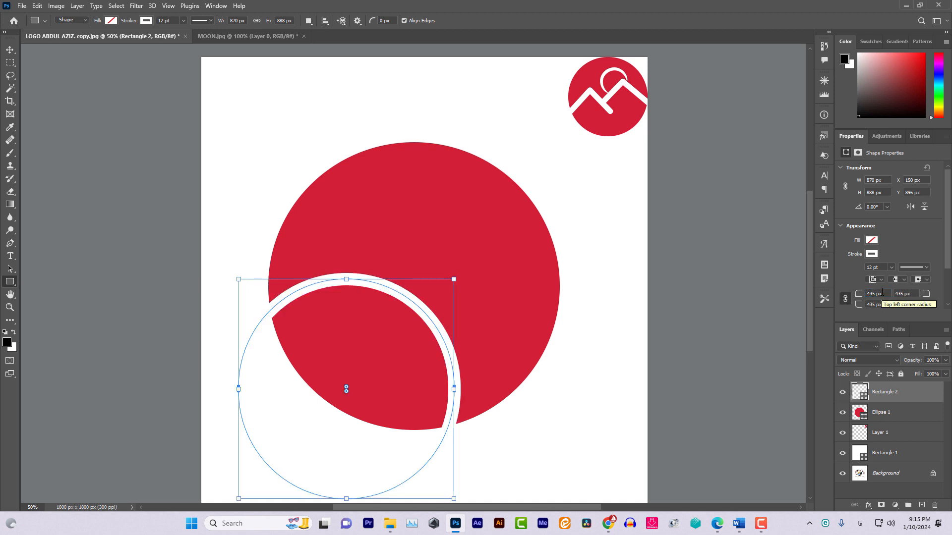
{"action": "key", "text": "ctrl+z"}
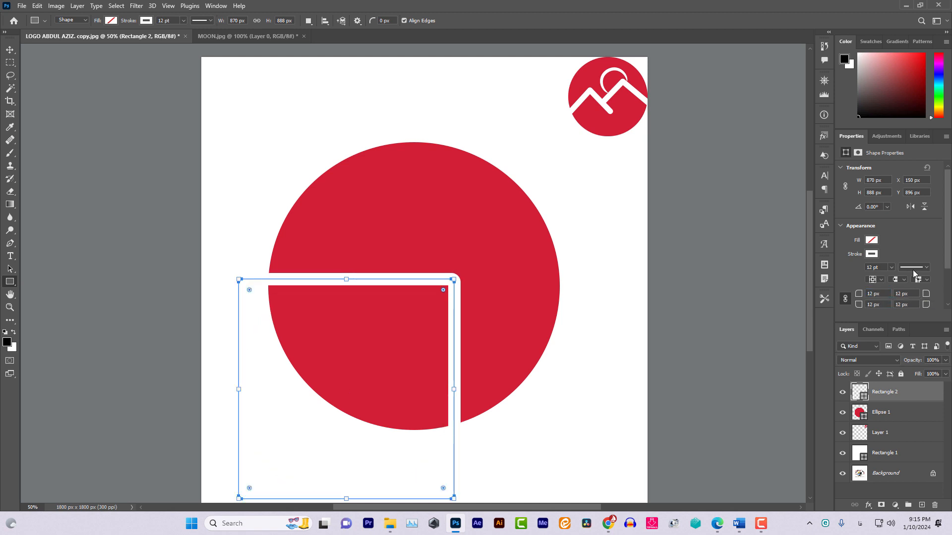
Try corner radii of 15 px, 20 px and 10 px on the outlined rectangle.
{"action": "double_click", "coordinate": [868, 294]}
{"action": "type", "text": "15"}
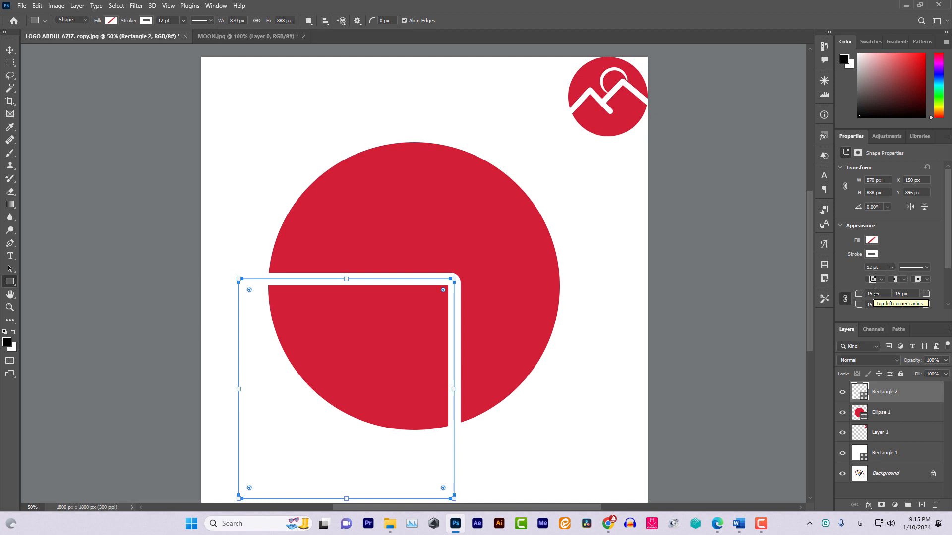
{"action": "double_click", "coordinate": [873, 293]}
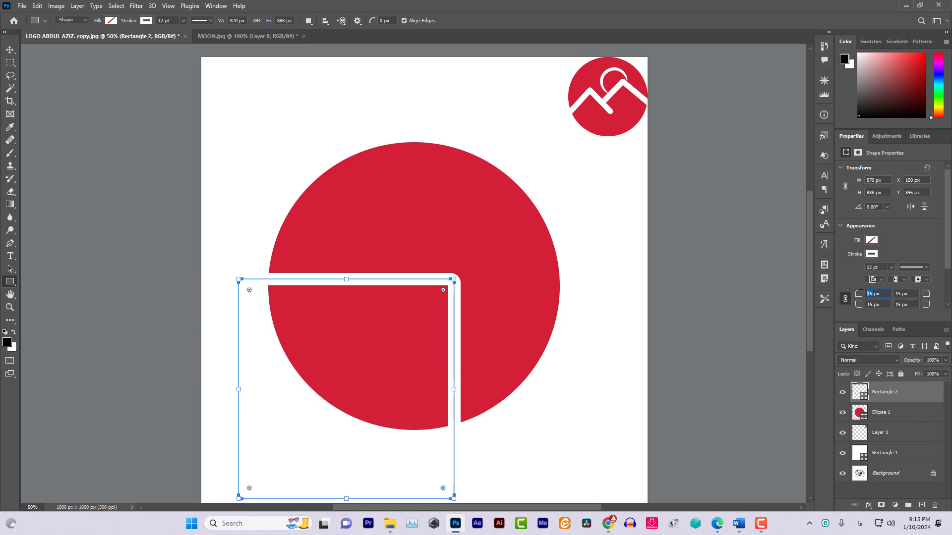
{"action": "type", "text": "20"}
{"action": "key", "text": "Return"}
{"action": "double_click", "coordinate": [869, 293]}
{"action": "type", "text": "10"}
{"action": "key", "text": "Return"}
Set the outlined rectangle's corner radii to 8 px.
{"action": "double_click", "coordinate": [867, 294]}
{"action": "type", "text": "8"}
{"action": "key", "text": "Return"}
Rotate the outlined rectangle about -43° so its corner forms a mountain peak, and move it lower within the red circle.
{"action": "left_click", "coordinate": [9, 51]}
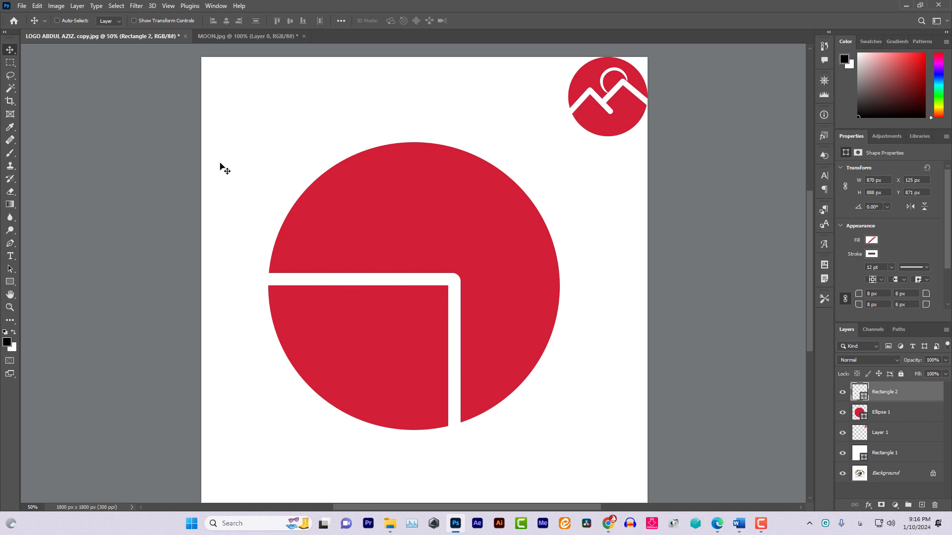
{"action": "left_click", "coordinate": [134, 21]}
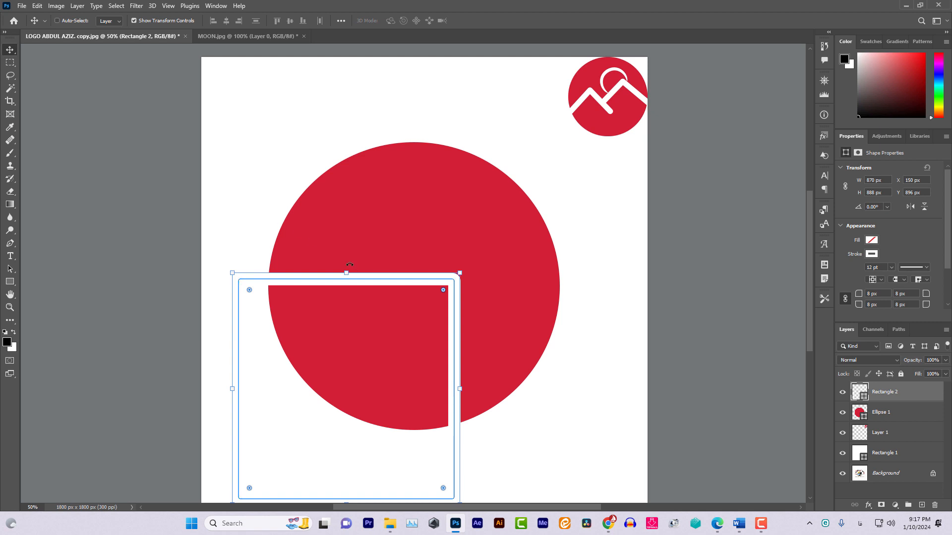
{"action": "left_click_drag", "start_coordinate": [347, 267], "coordinate": [258, 292]}
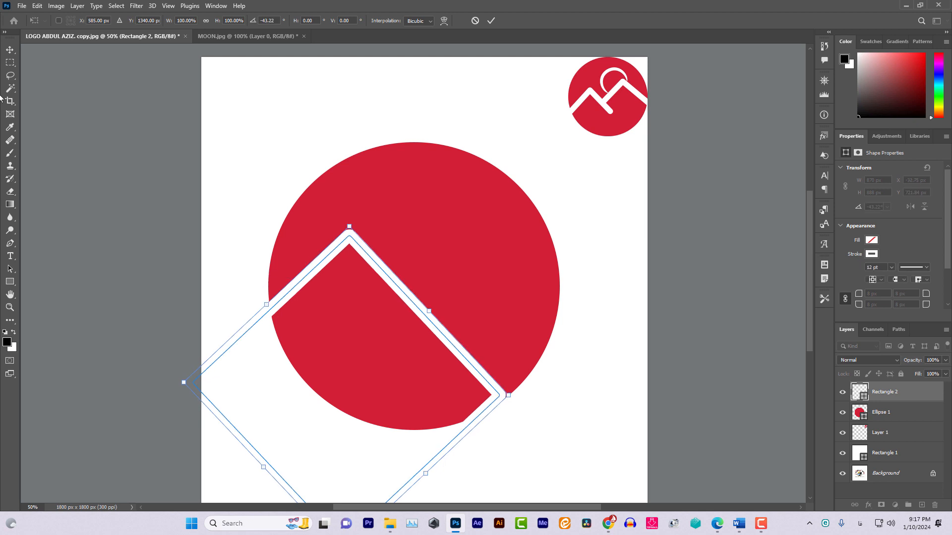
{"action": "left_click", "coordinate": [10, 50]}
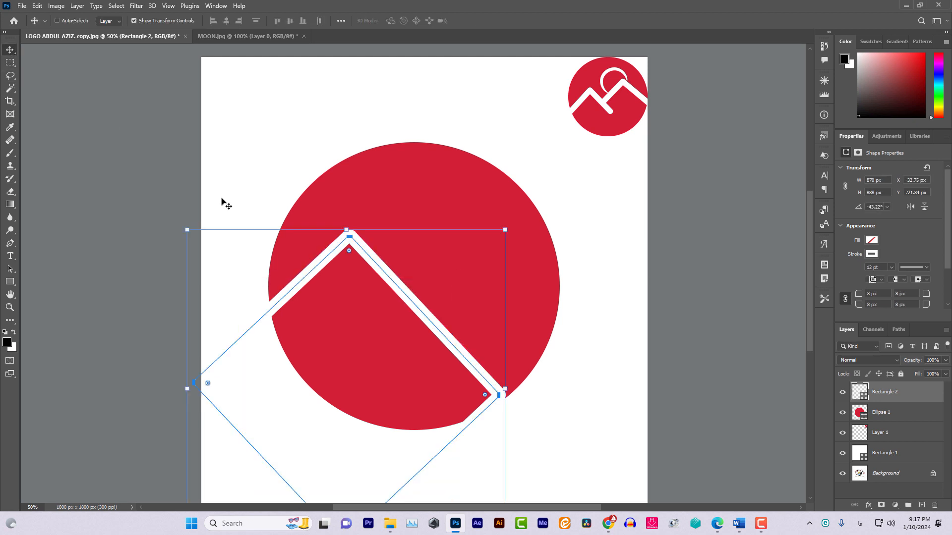
{"action": "left_click", "coordinate": [134, 21]}
{"action": "left_click_drag", "start_coordinate": [420, 307], "coordinate": [451, 351]}
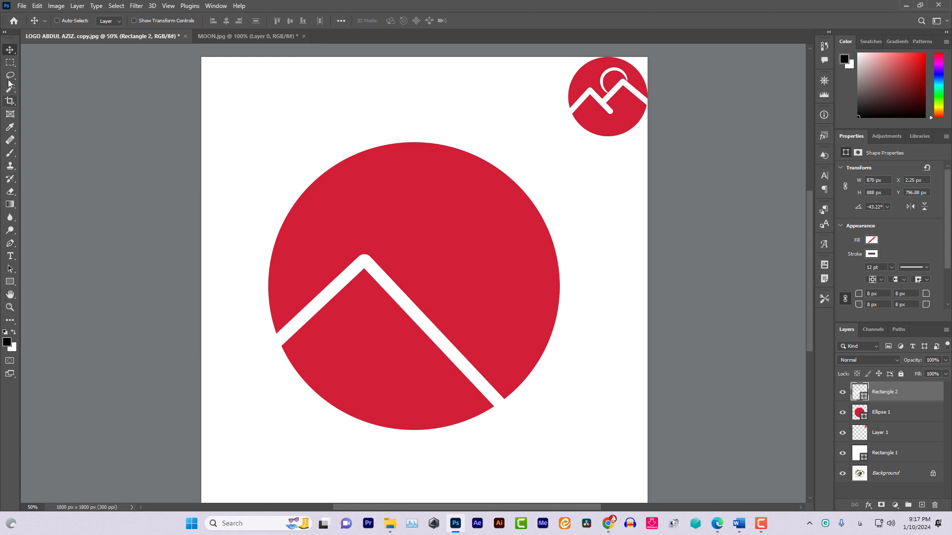
Rasterize the peak outline and erase the lower end of its right slope with a 199 px eraser.
{"action": "left_click", "coordinate": [13, 192]}
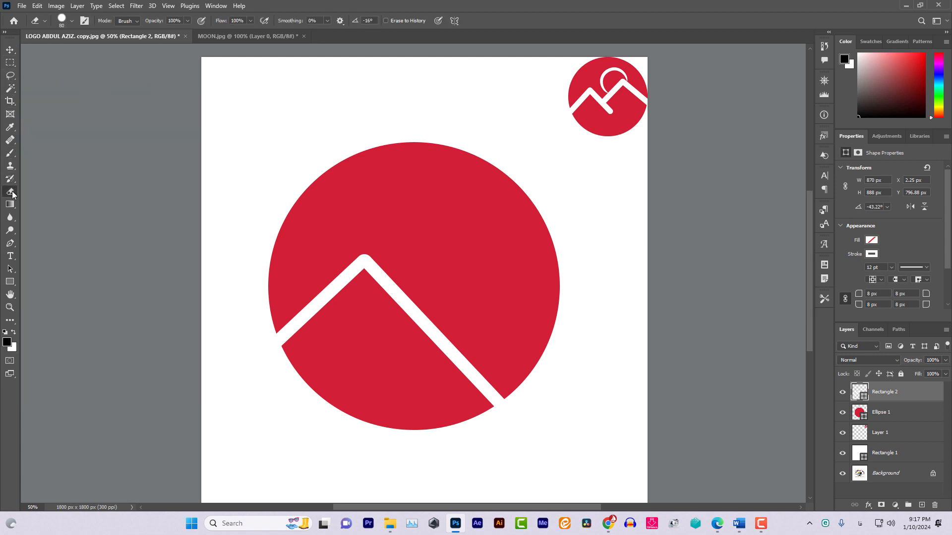
{"action": "left_click", "coordinate": [71, 21]}
{"action": "left_click", "coordinate": [103, 52]}
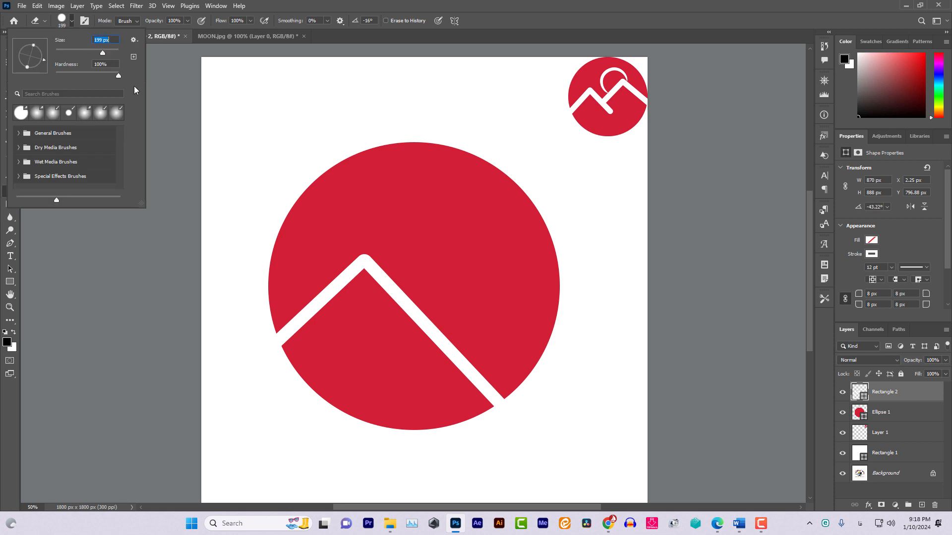
{"action": "left_click", "coordinate": [510, 416]}
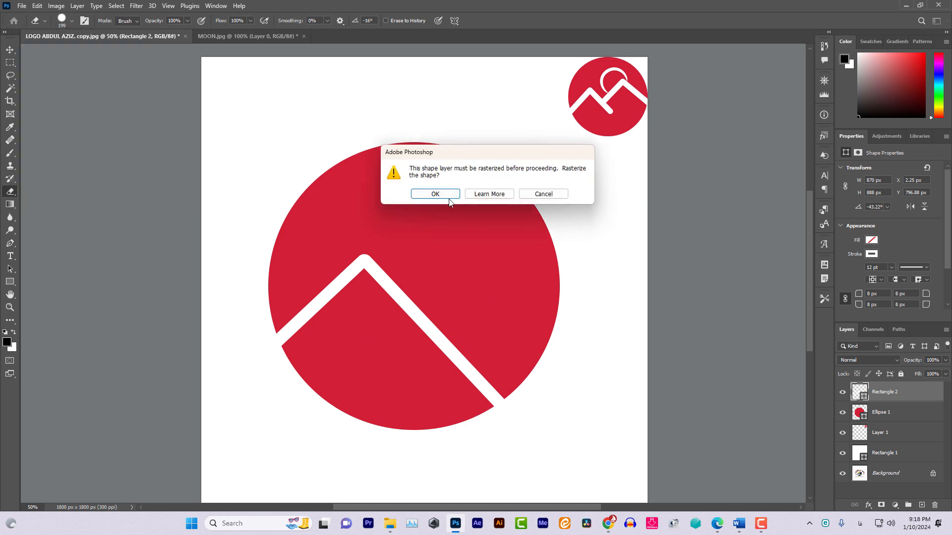
{"action": "left_click", "coordinate": [436, 193]}
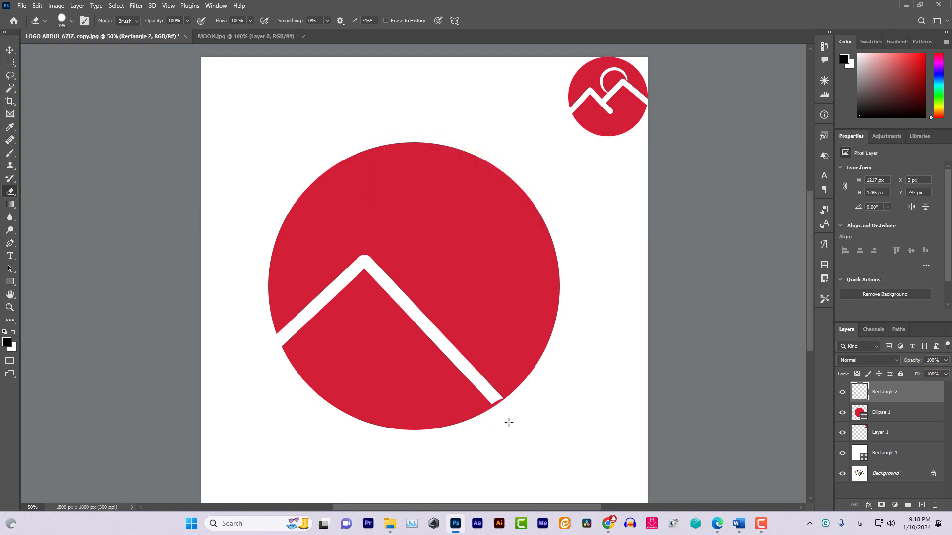
{"action": "left_click", "coordinate": [489, 391]}
{"action": "left_click_drag", "start_coordinate": [483, 386], "coordinate": [471, 373]}
{"action": "left_click", "coordinate": [465, 369]}
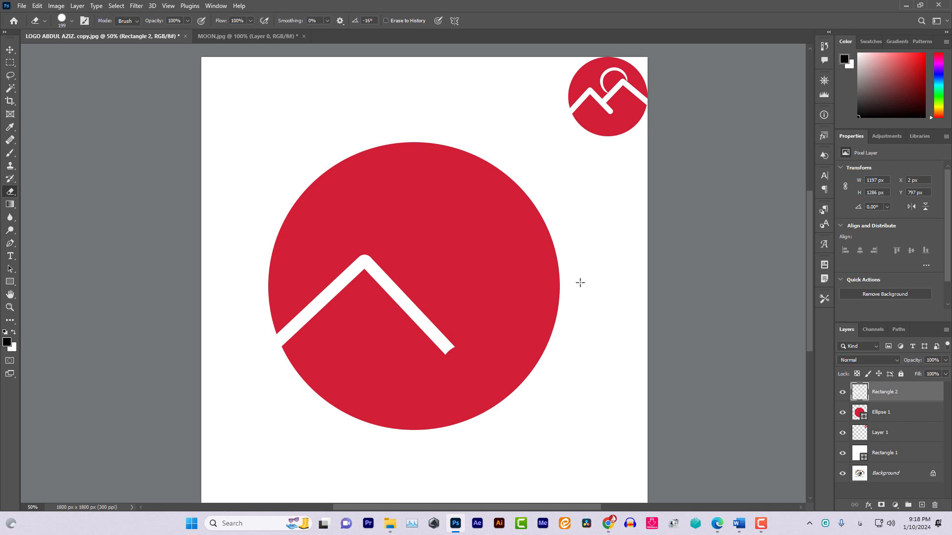
Add a new layer and draw a Stamp Edge preset rectangle of about 48 × 224 px below the peak.
{"action": "left_click", "coordinate": [923, 506]}
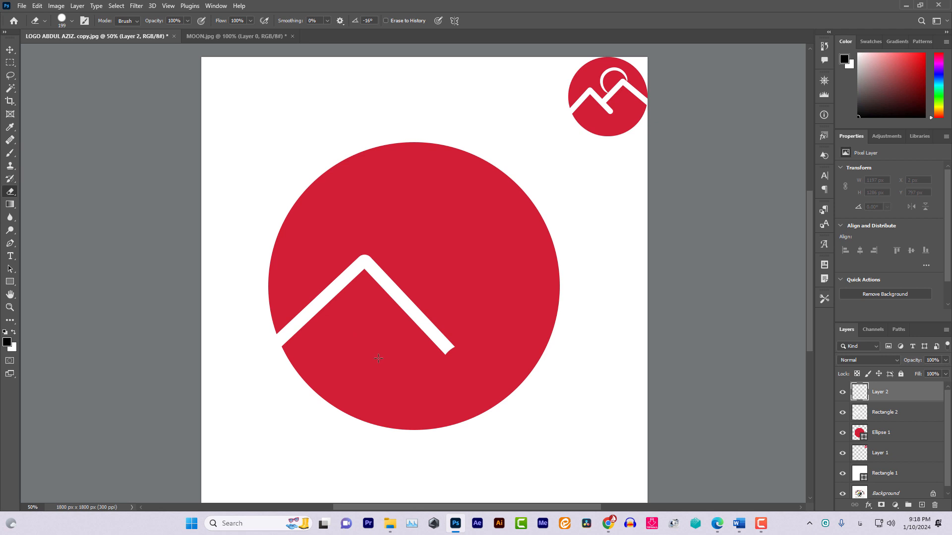
{"action": "key", "text": "u"}
{"action": "left_click", "coordinate": [44, 21]}
{"action": "left_click", "coordinate": [56, 56]}
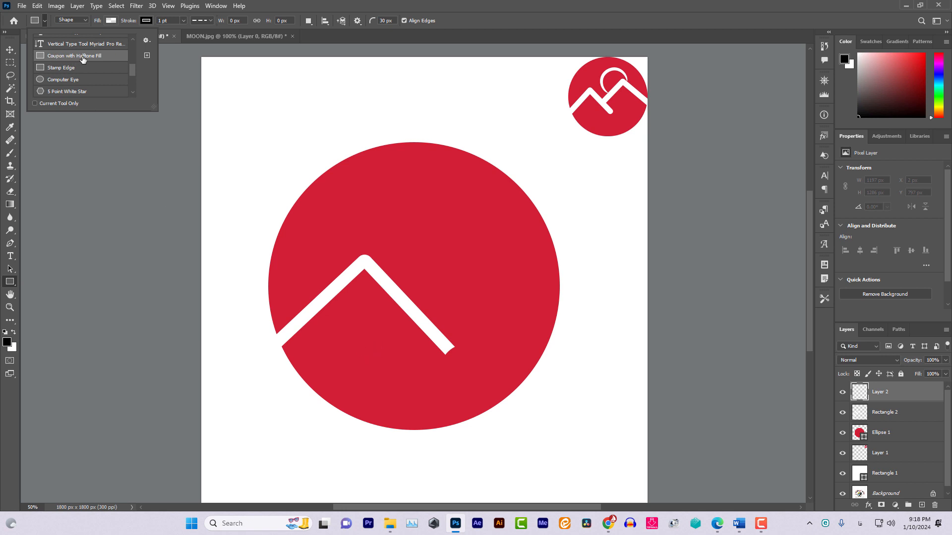
{"action": "left_click", "coordinate": [94, 71]}
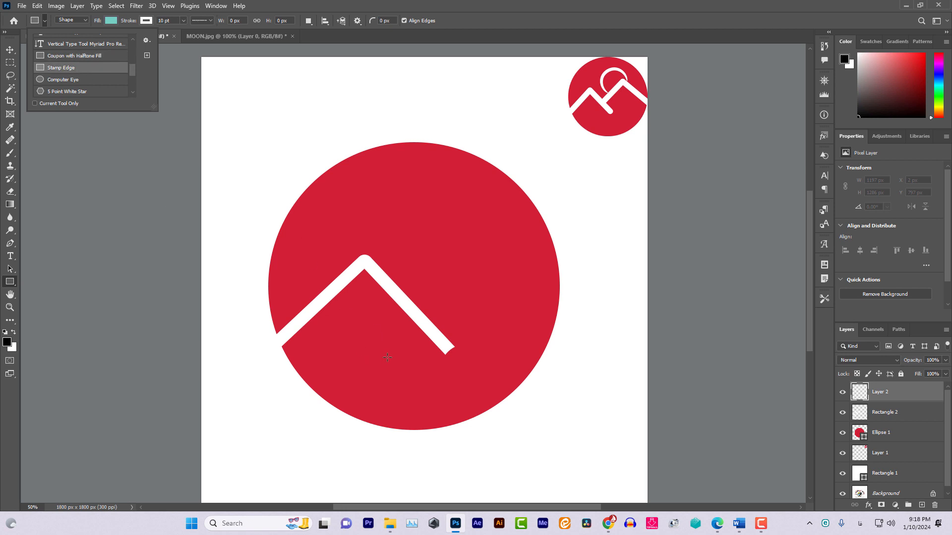
{"action": "left_click_drag", "start_coordinate": [387, 358], "coordinate": [398, 412]}
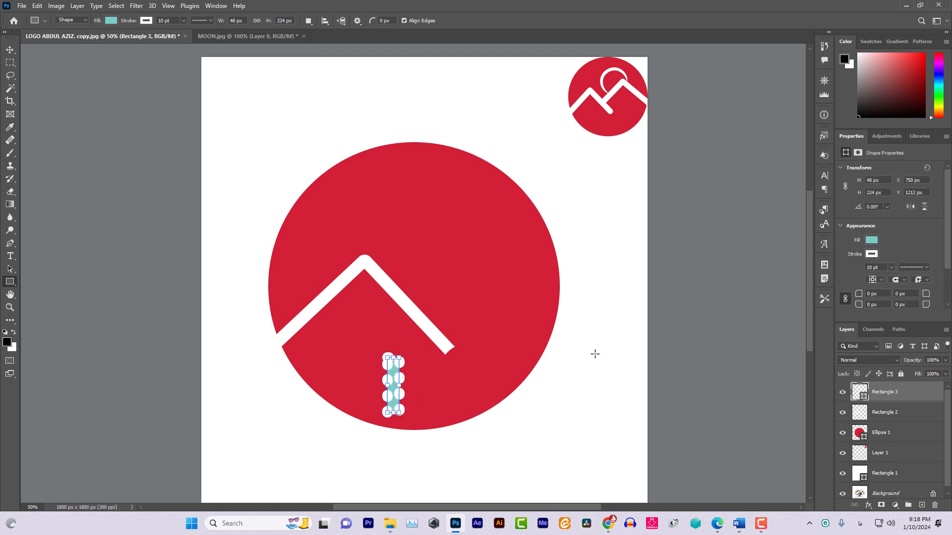
Fill the small rectangle with white sampled from the mountain outline.
{"action": "left_click", "coordinate": [874, 242]}
{"action": "left_click", "coordinate": [936, 262]}
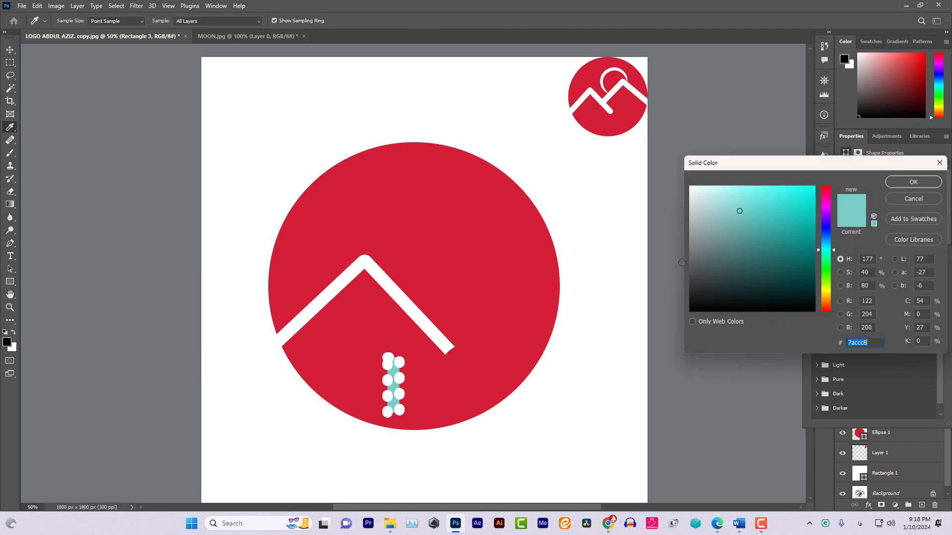
{"action": "left_click", "coordinate": [391, 288]}
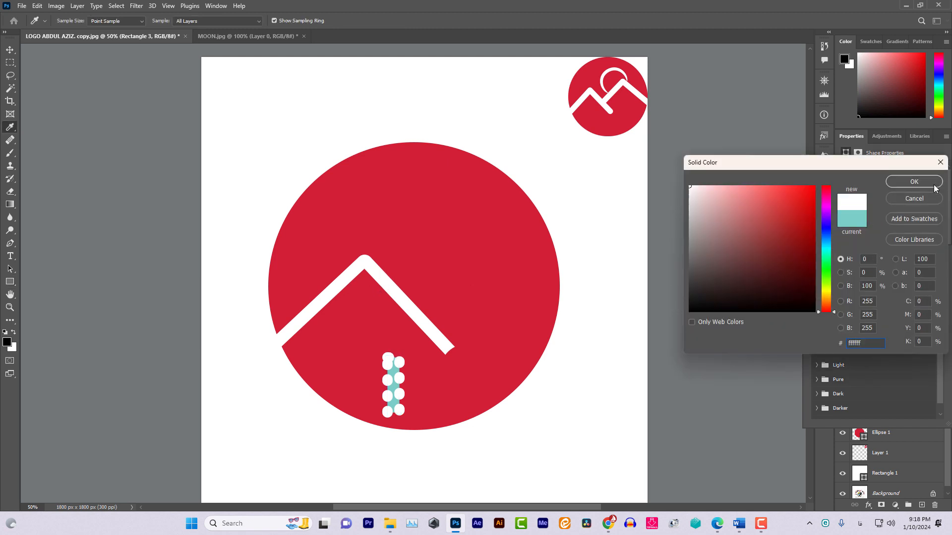
{"action": "left_click", "coordinate": [932, 185]}
{"action": "left_click", "coordinate": [910, 227]}
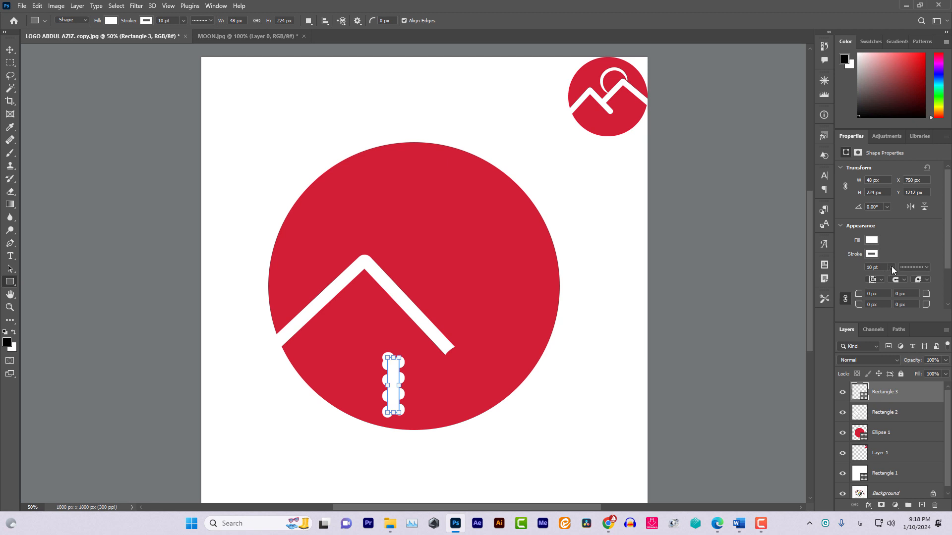
Set the small rectangle's stroke width to 0 pt and its corner radii to 24 px.
{"action": "left_click", "coordinate": [892, 267]}
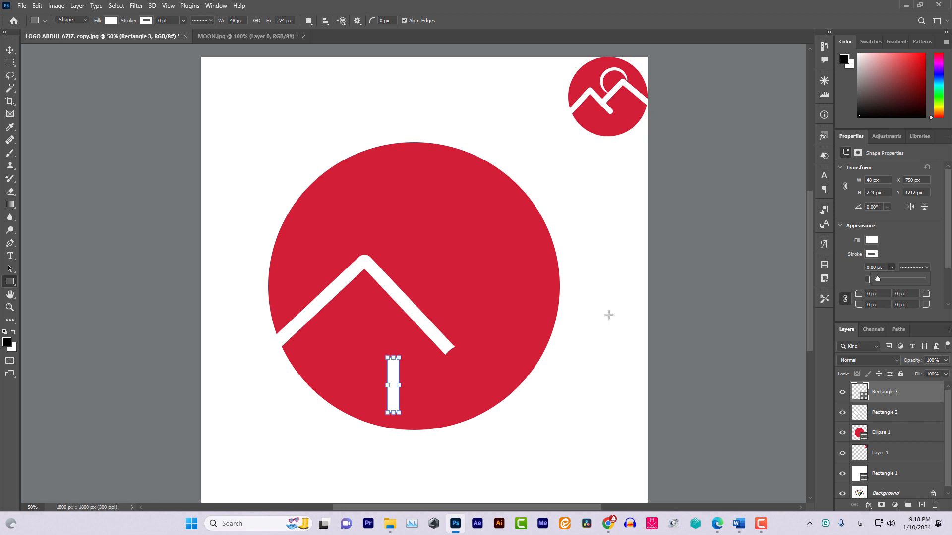
{"action": "left_click", "coordinate": [872, 294]}
{"action": "type", "text": "24"}
{"action": "key", "text": "Return"}
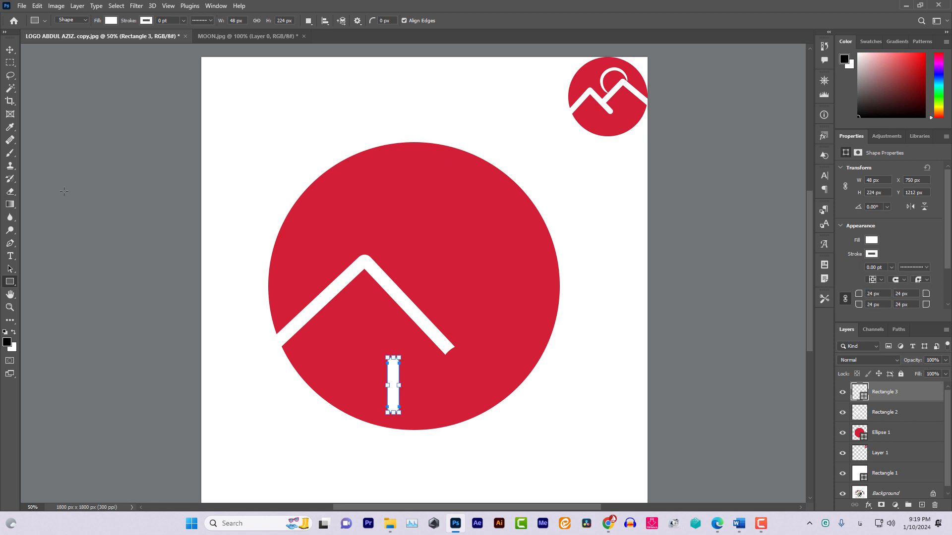
Widen the rounded white bar to about 58 px.
{"action": "left_click", "coordinate": [10, 50]}
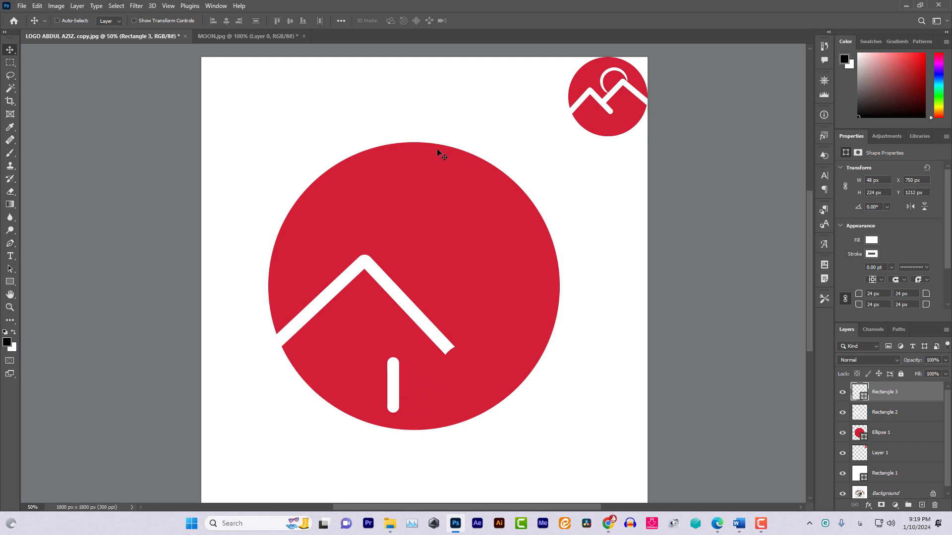
{"action": "left_click", "coordinate": [134, 21]}
{"action": "left_click_drag", "start_coordinate": [401, 391], "coordinate": [403, 389]}
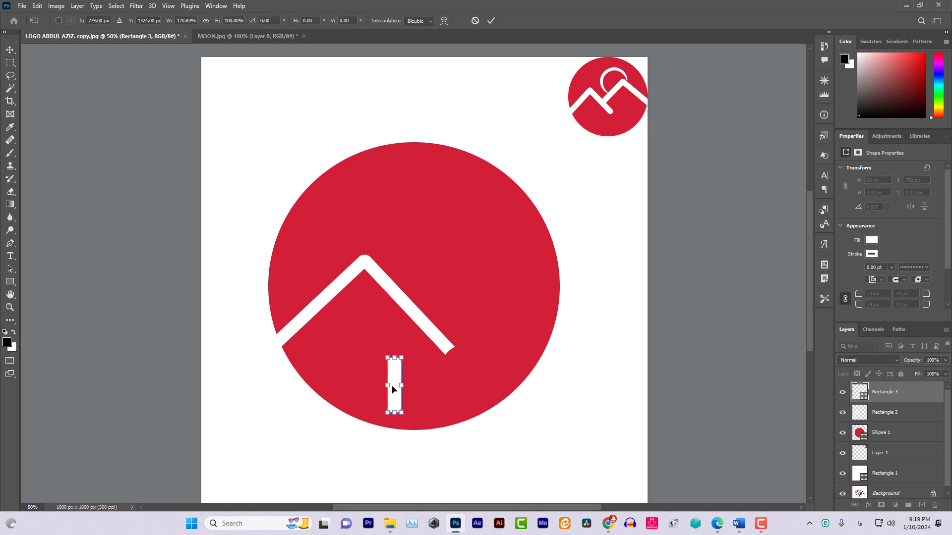
{"action": "left_click", "coordinate": [10, 50]}
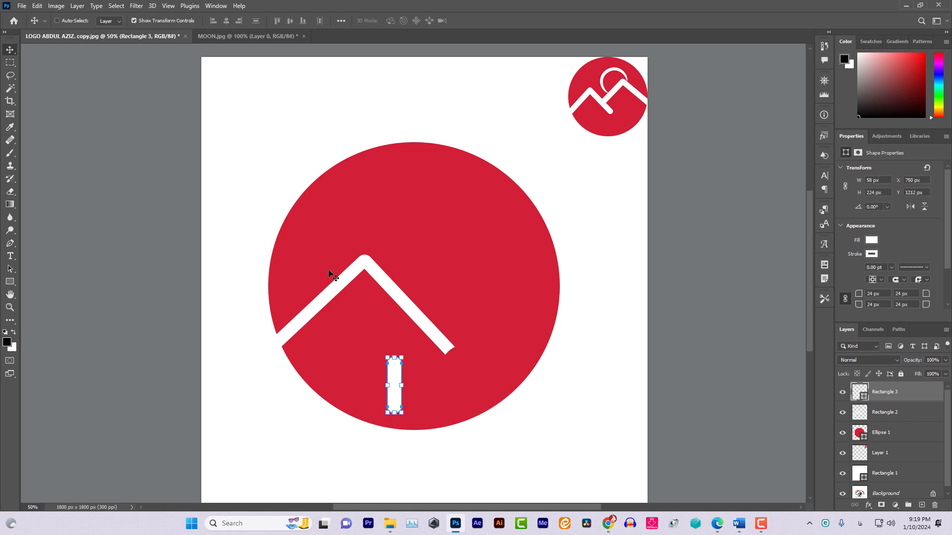
Rotate the white bar to about -47° and place it over the cut end of the peak's right slope.
{"action": "left_click_drag", "start_coordinate": [409, 386], "coordinate": [450, 351]}
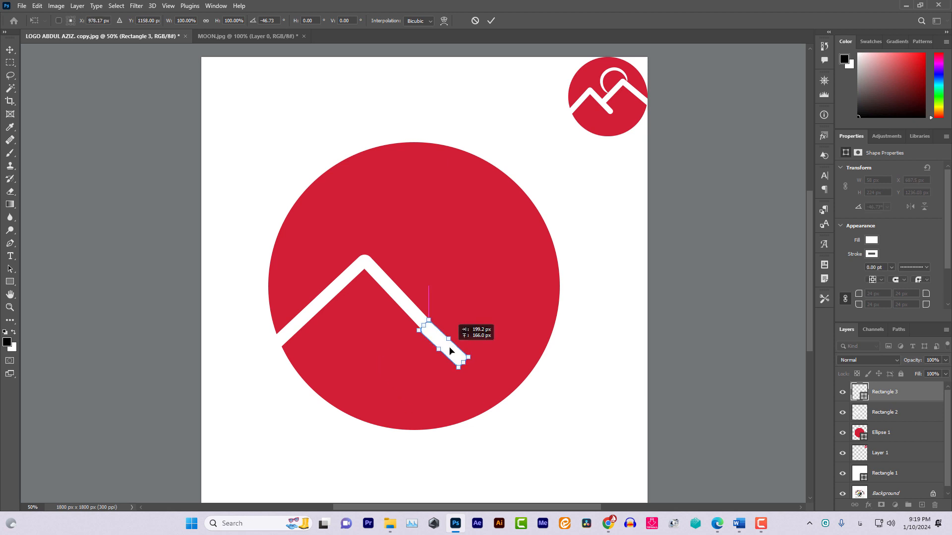
{"action": "left_click", "coordinate": [10, 50]}
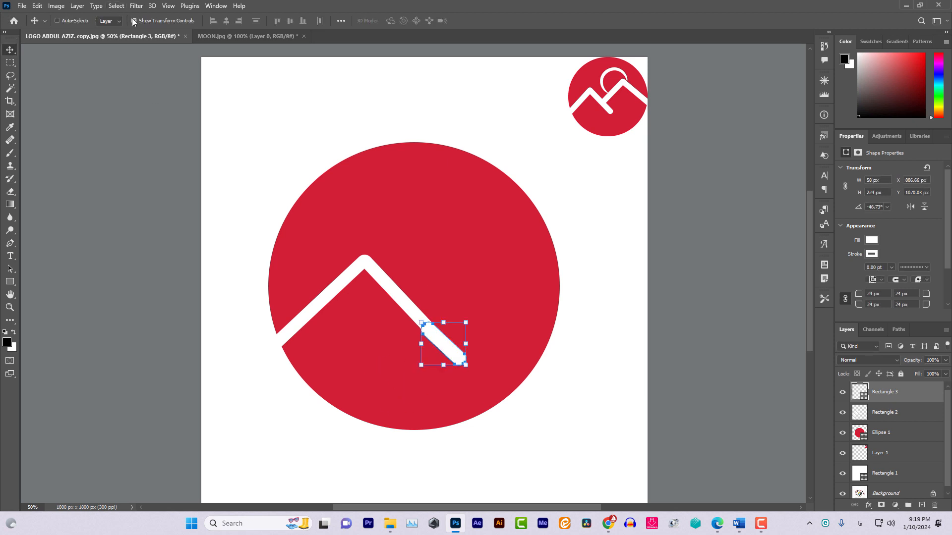
{"action": "left_click", "coordinate": [133, 21]}
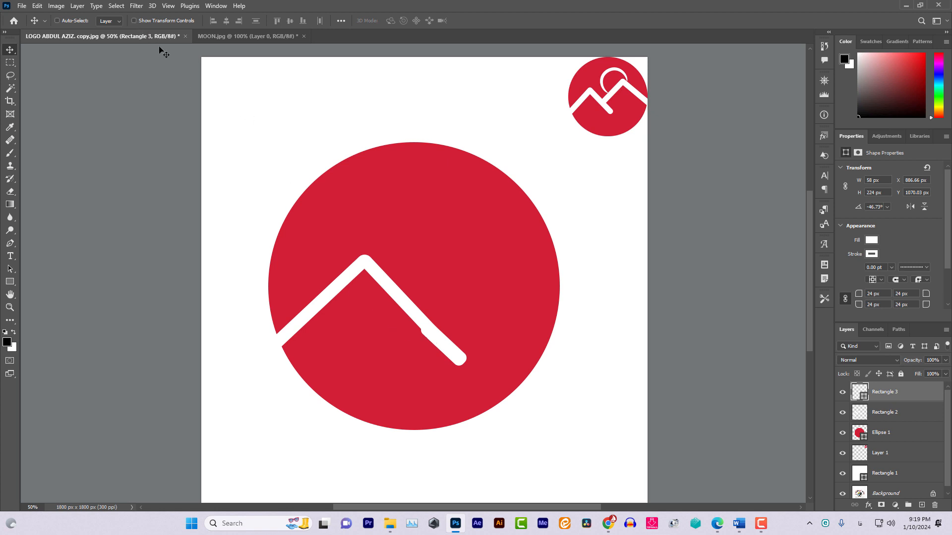
Fine-tune the white bar's rotation to about -44.5° to follow the right slope.
{"action": "key", "text": "ctrl+plus"}
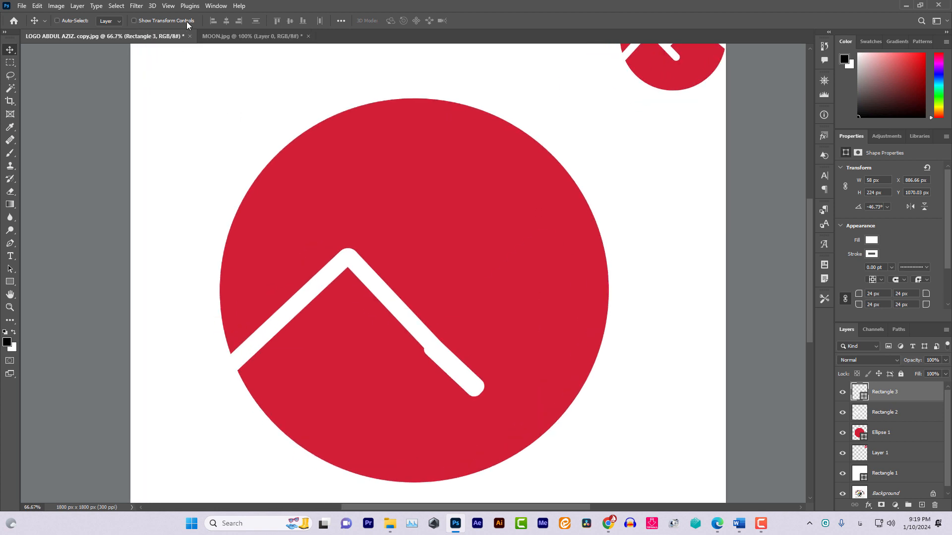
{"action": "left_click", "coordinate": [134, 20]}
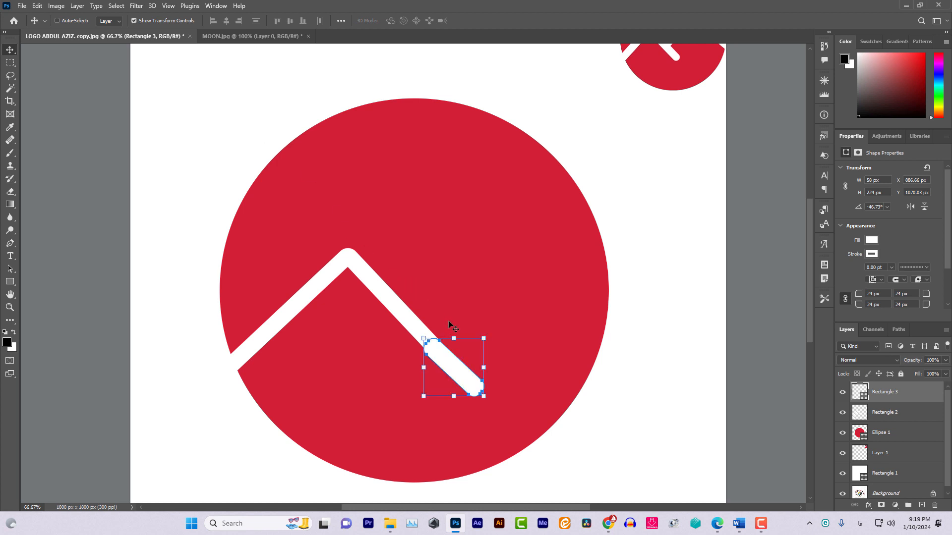
{"action": "left_click_drag", "start_coordinate": [453, 330], "coordinate": [452, 330]}
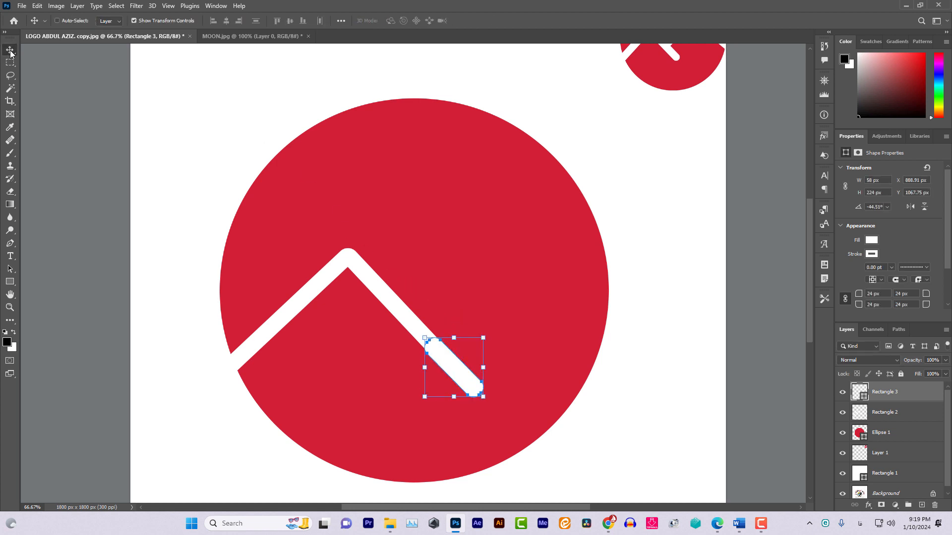
{"action": "left_click", "coordinate": [134, 21]}
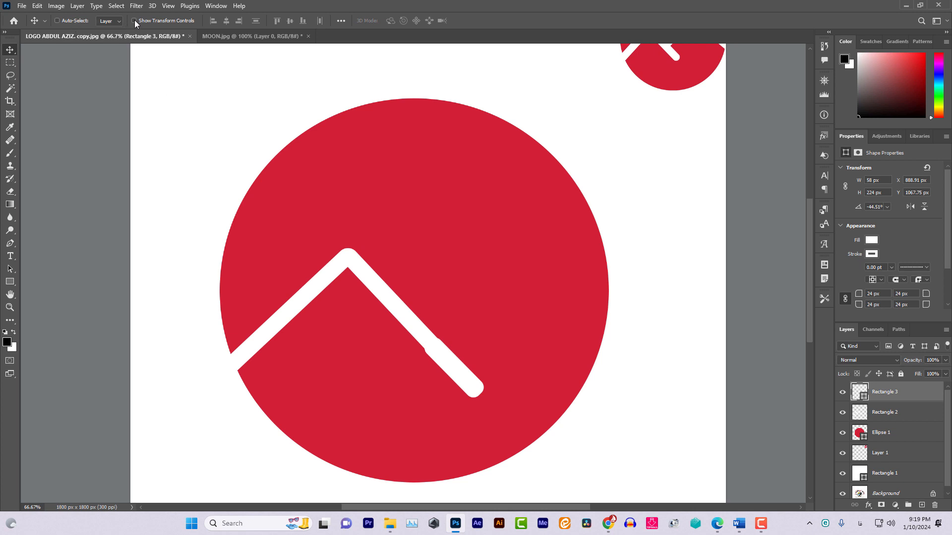
Scale the white bar to about 87% of its width and 91% of its height.
{"action": "left_click", "coordinate": [134, 20]}
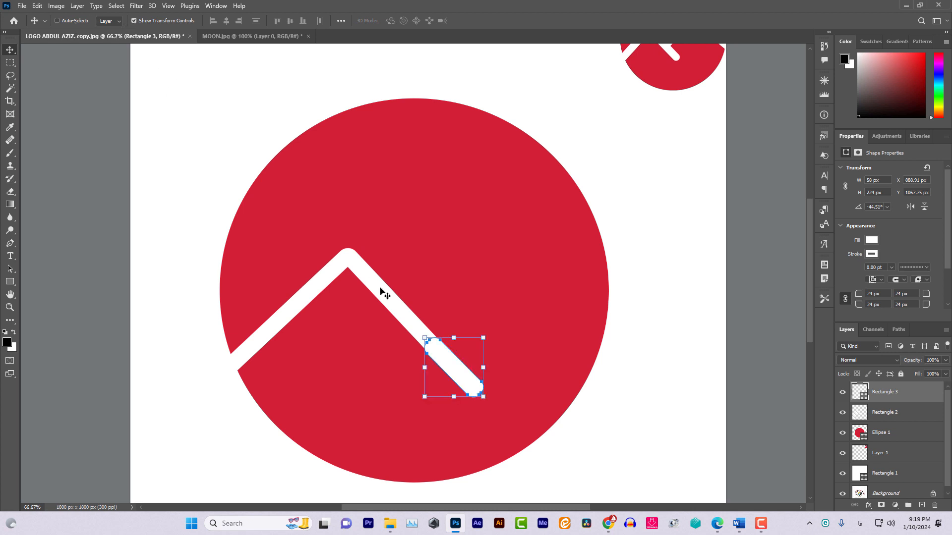
{"action": "left_click", "coordinate": [453, 338]}
{"action": "left_click_drag", "start_coordinate": [452, 337], "coordinate": [474, 343]}
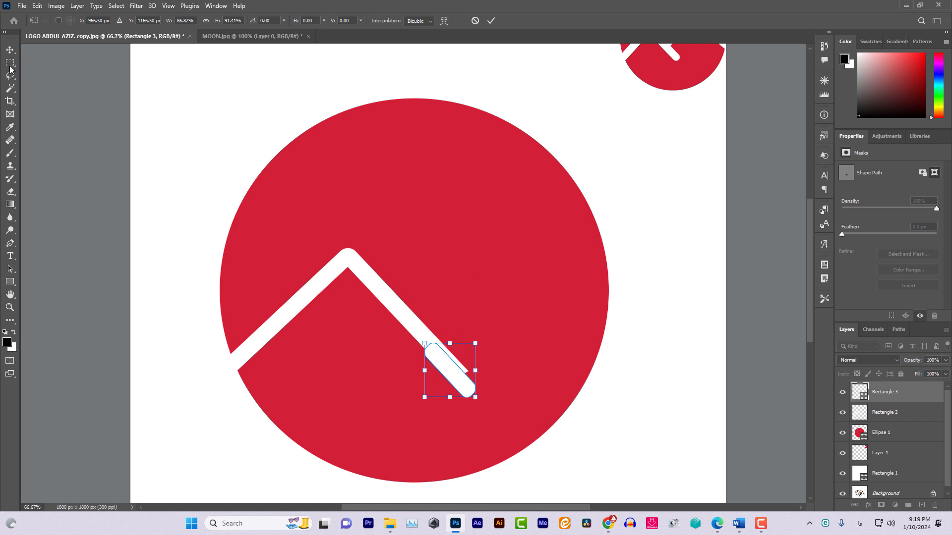
{"action": "left_click", "coordinate": [10, 50]}
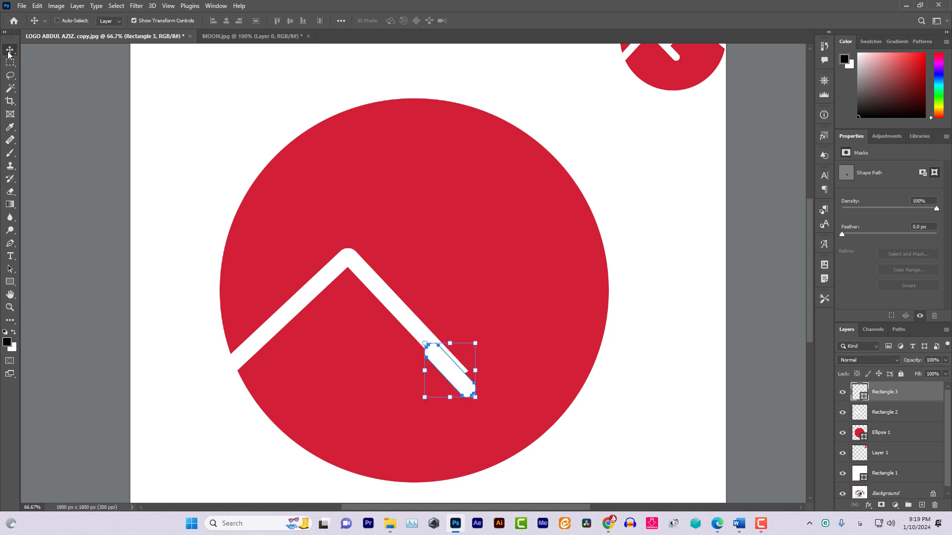
{"action": "left_click", "coordinate": [133, 20]}
Nudge the white bar up and to the right until its edges line up with the peak's right slope.
{"action": "key", "text": "Up"}
{"action": "key", "text": "Up"}
{"action": "key", "text": "Up"}
{"action": "key", "text": "Up"}
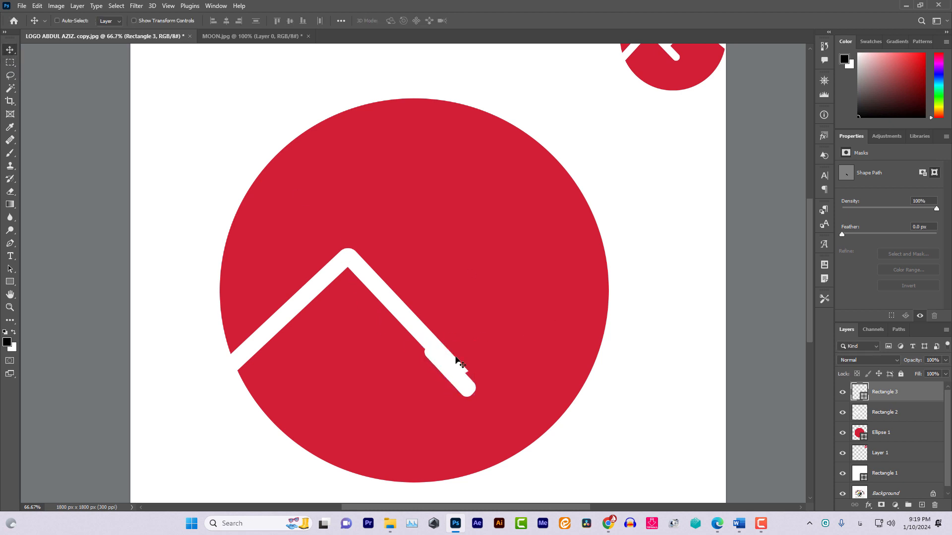
{"action": "key", "text": "Right"}
{"action": "key", "text": "Right"}
{"action": "key", "text": "Right"}
{"action": "key", "text": "Right"}
{"action": "key", "text": "Right"}
{"action": "key", "text": "Right"}
{"action": "key", "text": "Right"}
{"action": "key", "text": "Right"}
{"action": "key", "text": "Right"}
{"action": "key", "text": "Up"}
{"action": "key", "text": "Up"}
{"action": "key", "text": "Up"}
{"action": "key", "text": "Up"}
{"action": "key", "text": "Right"}
{"action": "key", "text": "Right"}
{"action": "key", "text": "Right"}
{"action": "key", "text": "Right"}
{"action": "key", "text": "Right"}
{"action": "key", "text": "Right"}
{"action": "key", "text": "Right"}
{"action": "key", "text": "Right"}
{"action": "key", "text": "Right"}
{"action": "key", "text": "Right"}
{"action": "key", "text": "Up"}
{"action": "key", "text": "Up"}
{"action": "key", "text": "Up"}
{"action": "key", "text": "Right"}
{"action": "key", "text": "Right"}
{"action": "key", "text": "Right"}
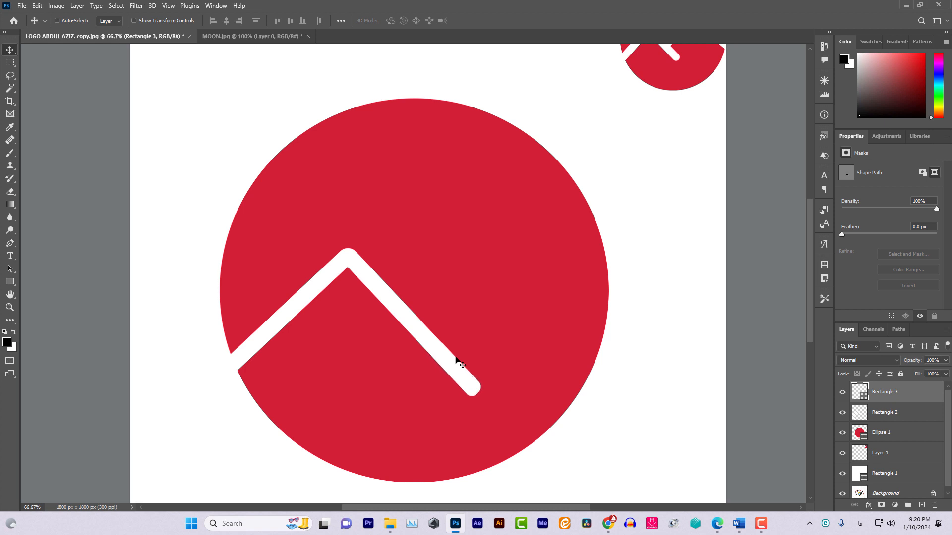
{"action": "key", "text": "Left"}
{"action": "key", "text": "Left"}
{"action": "key", "text": "Right"}
Duplicate the Rectangle 2 mountain outline layer as Rectangle 2 copy within the same document.
{"action": "key", "text": "ctrl+minus"}
{"action": "key", "text": "ctrl+minus"}
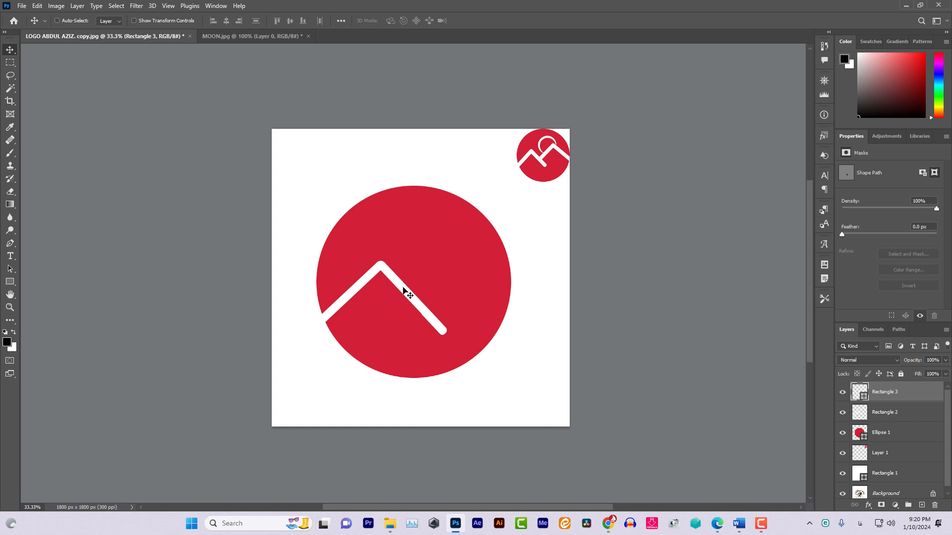
{"action": "right_click", "coordinate": [387, 270]}
{"action": "left_click", "coordinate": [392, 273]}
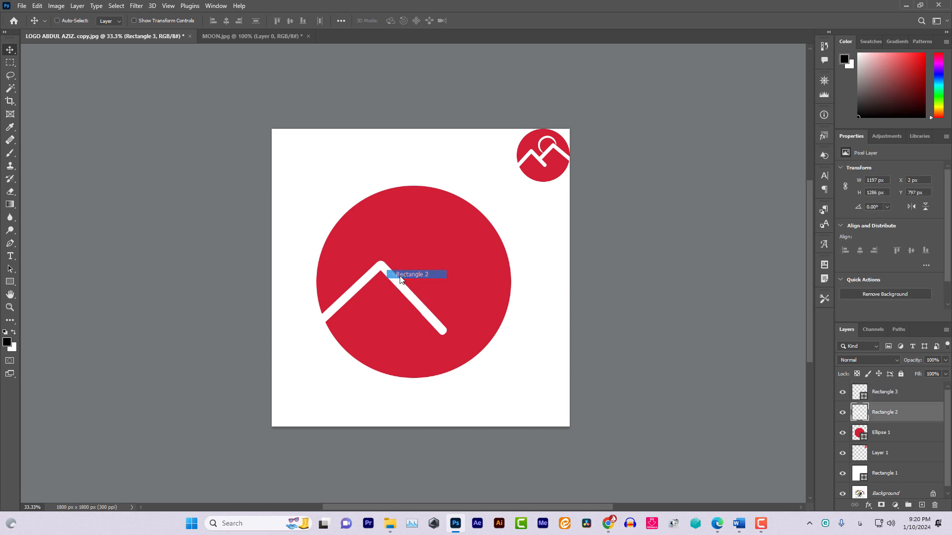
{"action": "right_click", "coordinate": [911, 415]}
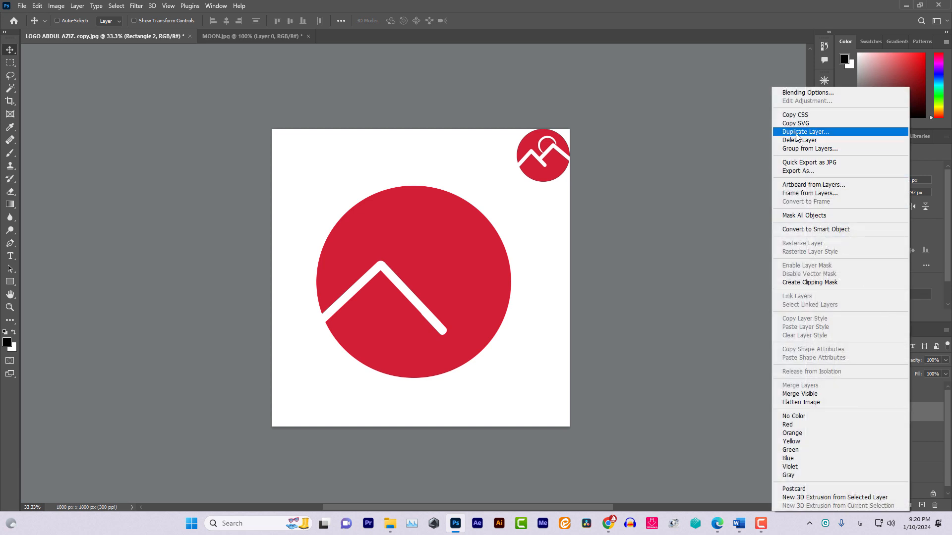
{"action": "left_click", "coordinate": [816, 131]}
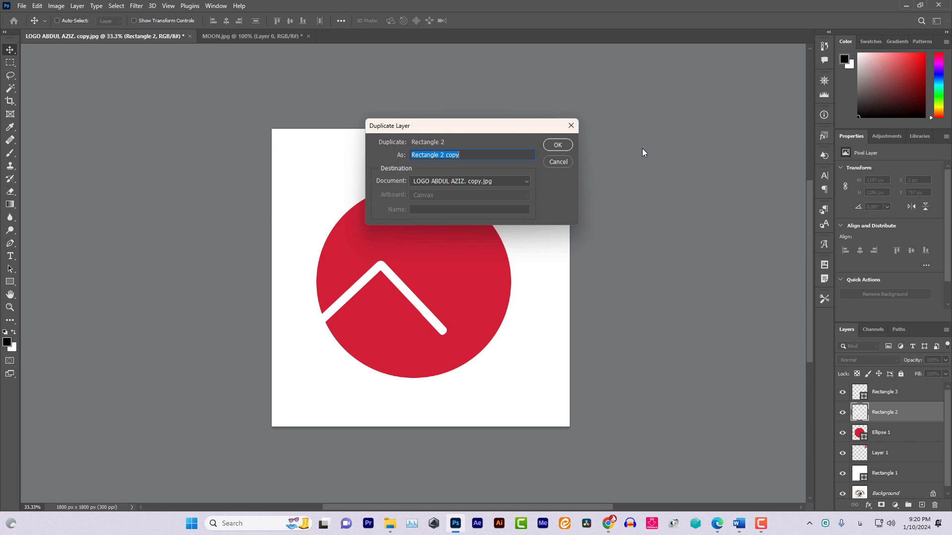
{"action": "left_click", "coordinate": [557, 146]}
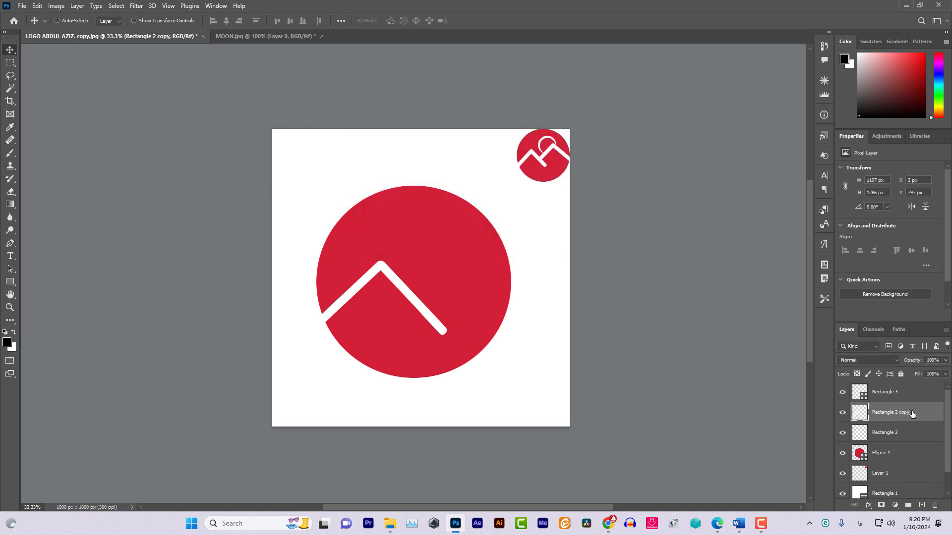
Move the copied outline about 500 px right and 170 px up to form the second, higher peak on the red circle.
{"action": "mouse_move", "coordinate": [399, 278]}
{"action": "left_mouse_down"}
{"action": "mouse_move", "coordinate": [485, 257]}
{"action": "mouse_move", "coordinate": [528, 212]}
{"action": "left_mouse_up"}
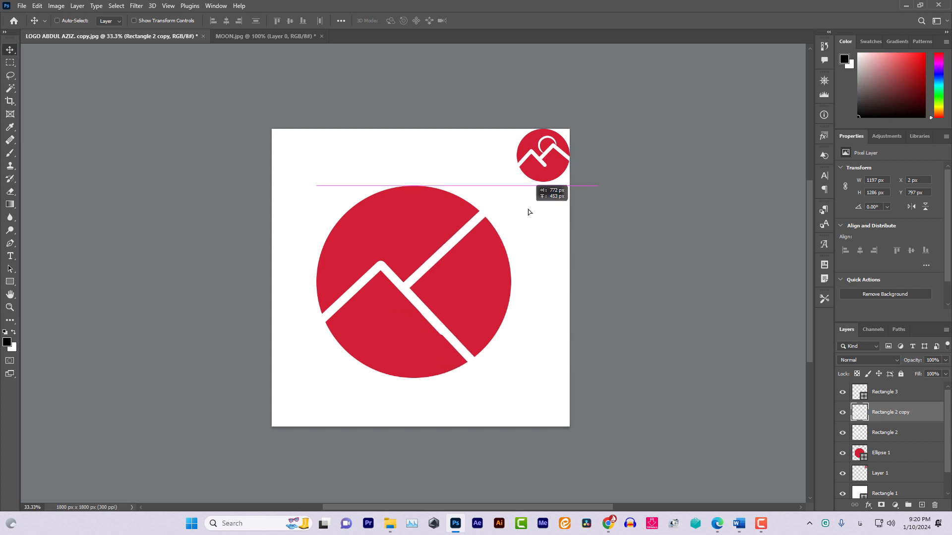
{"action": "mouse_move", "coordinate": [528, 212]}
{"action": "left_mouse_down"}
{"action": "mouse_move", "coordinate": [469, 243]}
{"action": "mouse_move", "coordinate": [481, 238]}
{"action": "mouse_move", "coordinate": [483, 256]}
{"action": "left_mouse_up"}
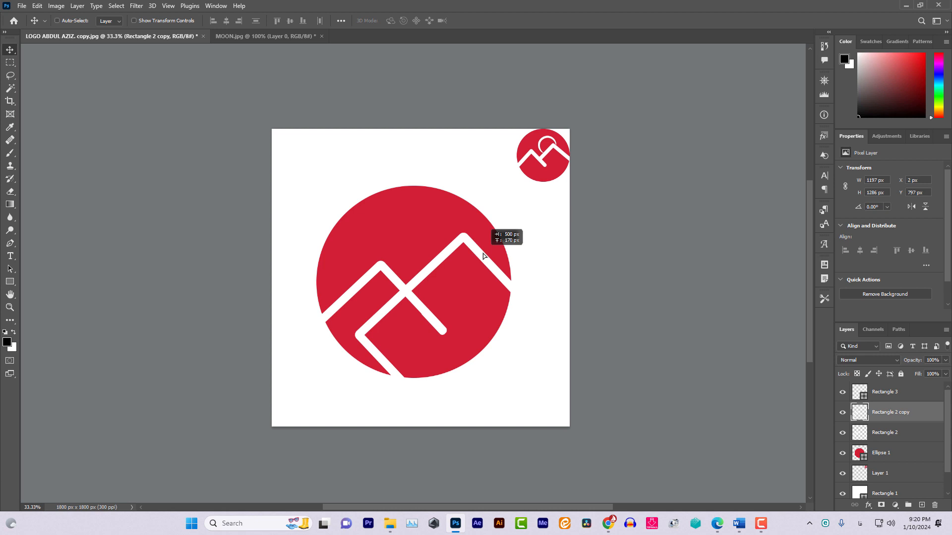
{"action": "left_click_drag", "start_coordinate": [482, 254], "coordinate": [483, 254]}
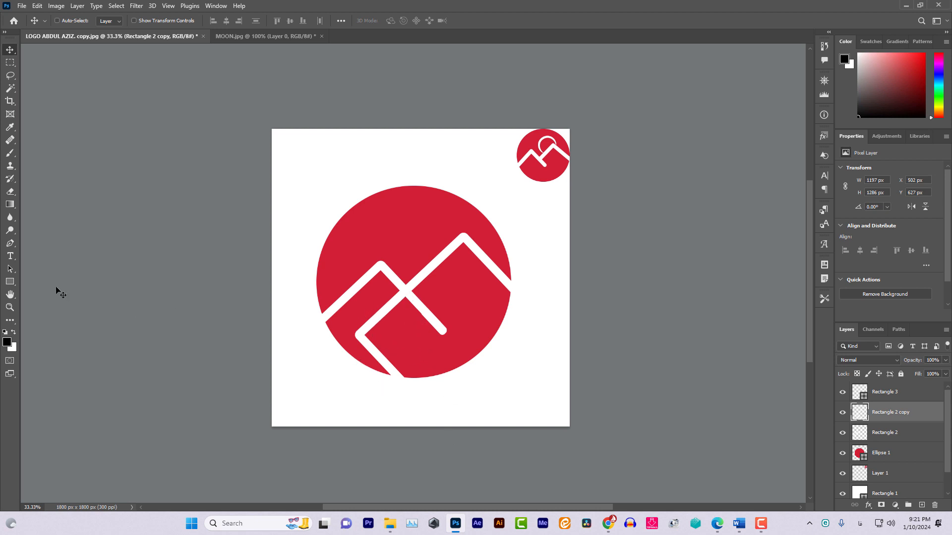
Lasso the part of the copied outline that extends below the first peak's right slope, delete it and clear the selection.
{"action": "left_click", "coordinate": [10, 192]}
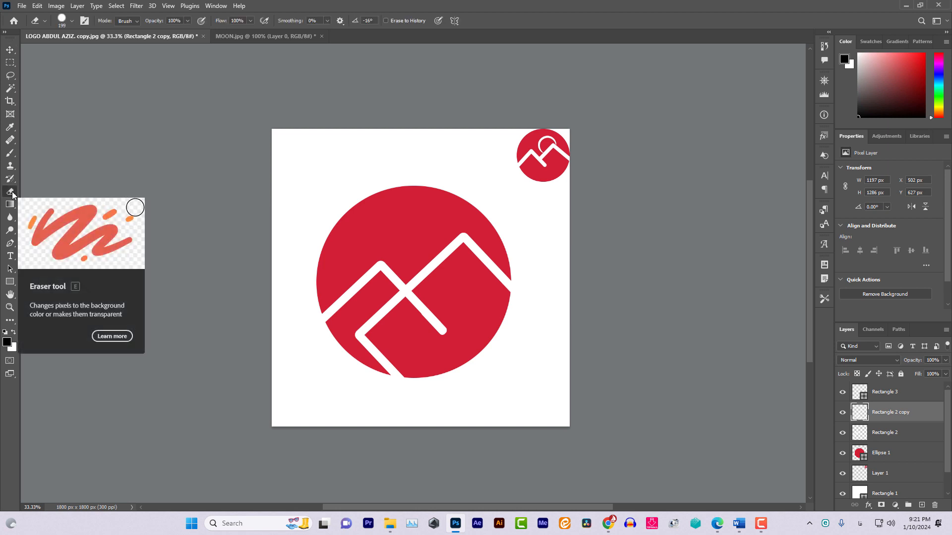
{"action": "left_click", "coordinate": [10, 77]}
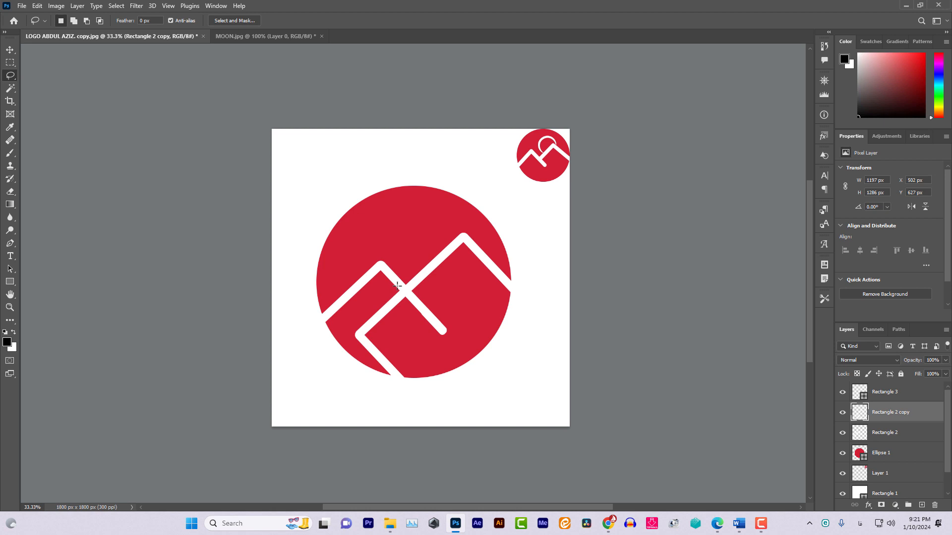
{"action": "mouse_move", "coordinate": [400, 284]}
{"action": "left_mouse_down"}
{"action": "mouse_move", "coordinate": [425, 403]}
{"action": "mouse_move", "coordinate": [378, 408]}
{"action": "mouse_move", "coordinate": [352, 366]}
{"action": "mouse_move", "coordinate": [347, 329]}
{"action": "mouse_move", "coordinate": [401, 284]}
{"action": "left_mouse_up"}
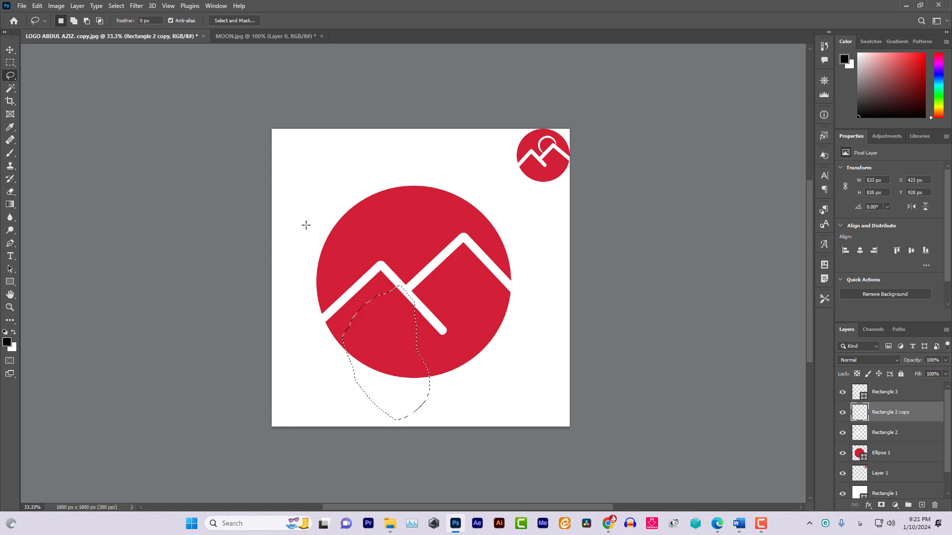
{"action": "left_click", "coordinate": [10, 193]}
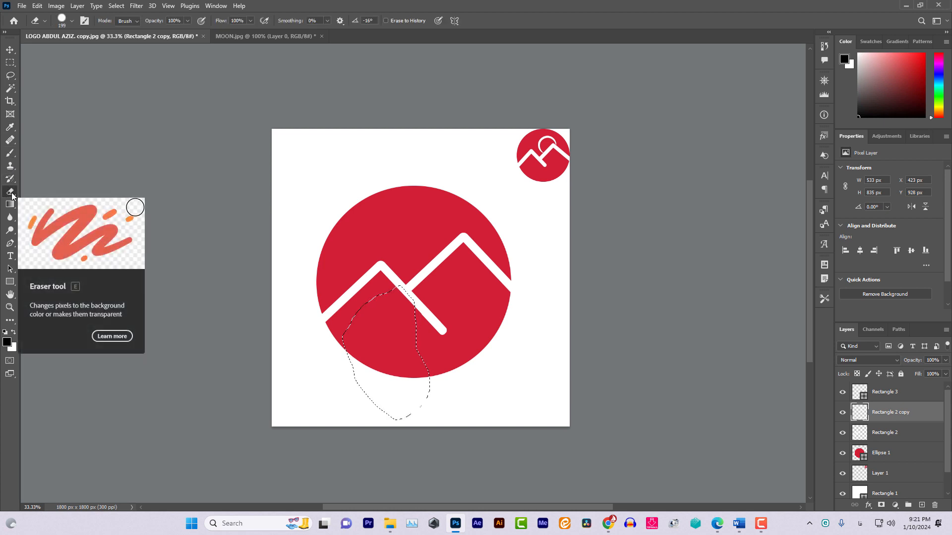
{"action": "left_click", "coordinate": [10, 75]}
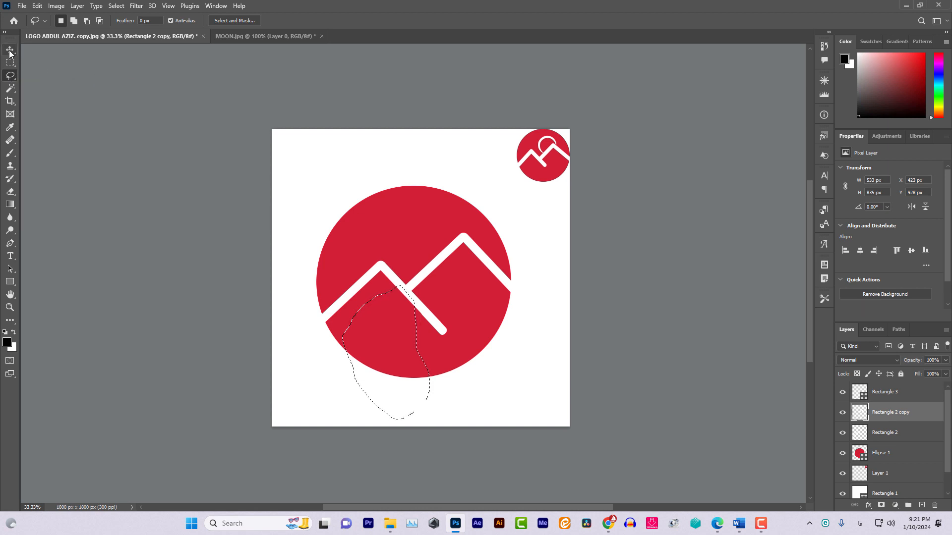
{"action": "left_click", "coordinate": [62, 78]}
{"action": "left_click", "coordinate": [11, 51]}
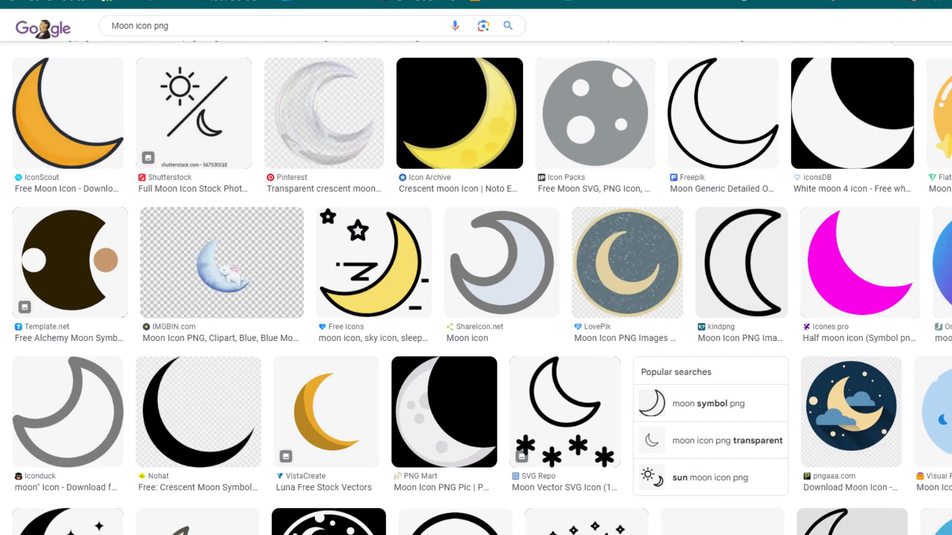
Browse the moon icon image results, and in MOON.jpg select the white background around the black crescent with the Magic Wand.
{"action": "scroll", "coordinate": [476, 287], "scroll_direction": "down", "scroll_amount": 15}
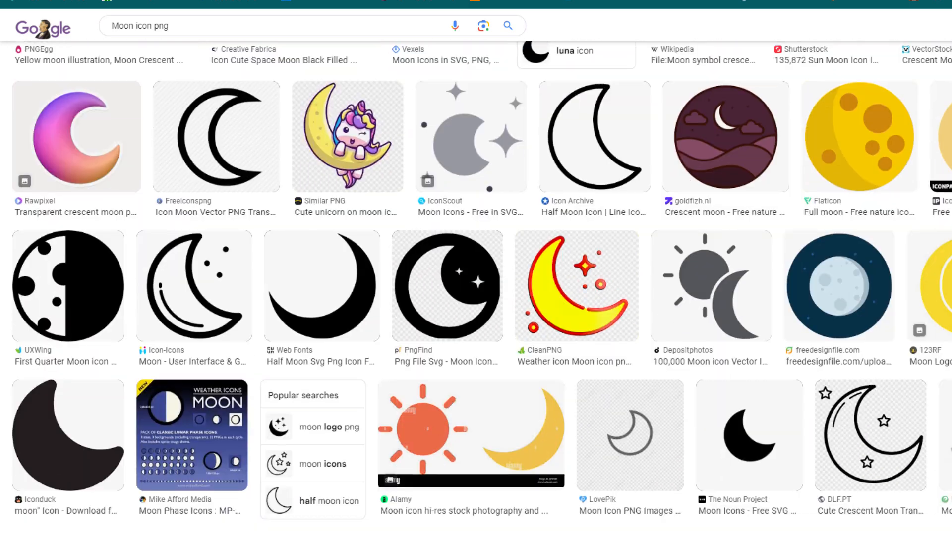
{"action": "scroll", "coordinate": [476, 297], "scroll_direction": "up", "scroll_amount": 10}
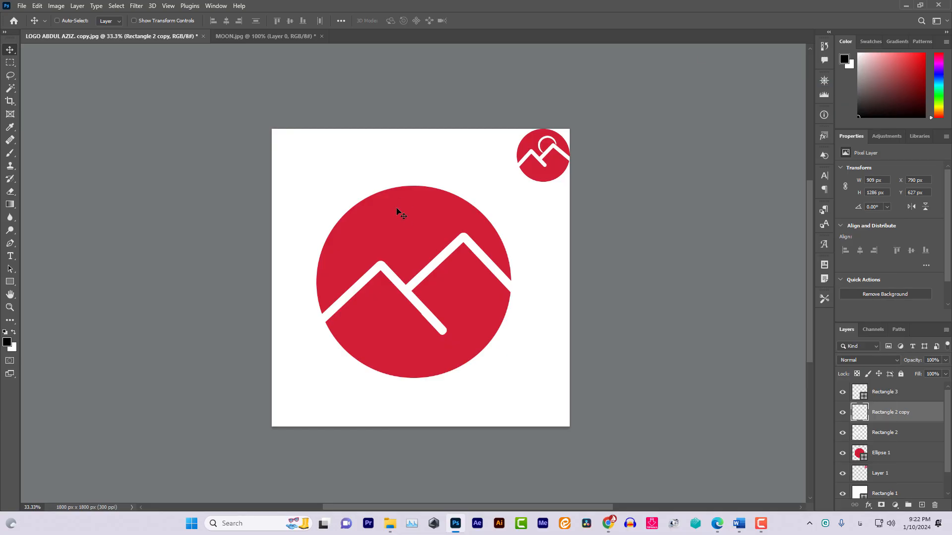
{"action": "left_click", "coordinate": [279, 34]}
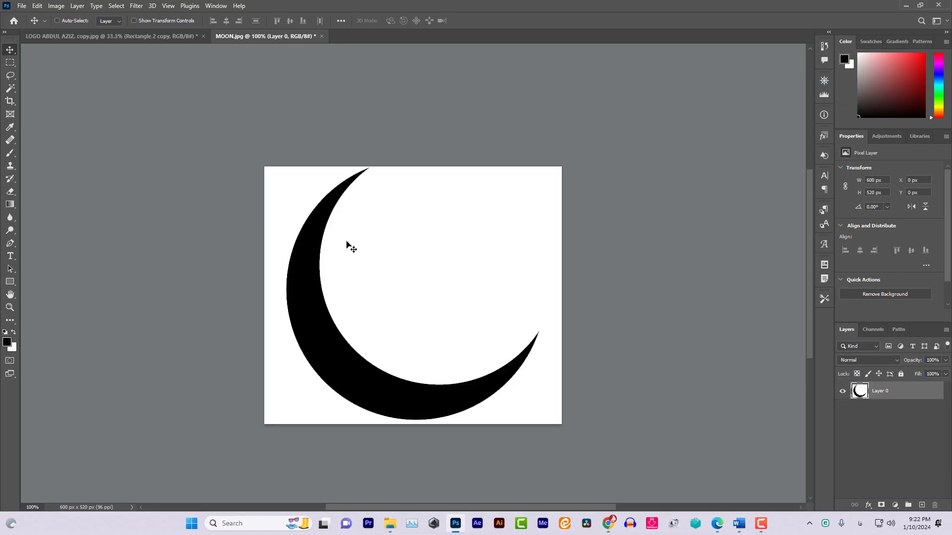
{"action": "mouse_move", "coordinate": [327, 363]}
{"action": "left_mouse_down"}
{"action": "mouse_move", "coordinate": [325, 336]}
{"action": "mouse_move", "coordinate": [309, 370]}
{"action": "mouse_move", "coordinate": [317, 360]}
{"action": "left_mouse_up"}
{"action": "left_click", "coordinate": [9, 90]}
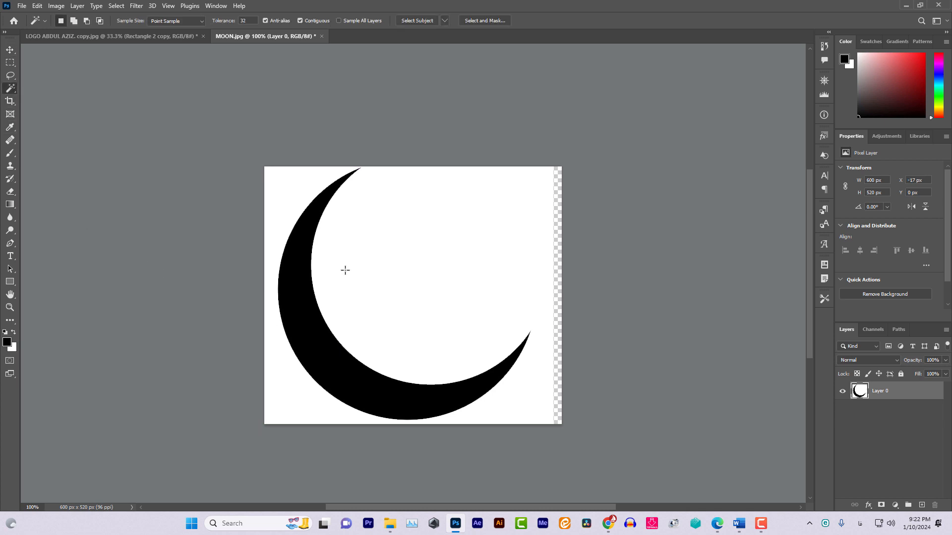
{"action": "left_click", "coordinate": [348, 274]}
Erase the selected white background around the crescent with the Eraser enlarged to 5000 px.
{"action": "left_click", "coordinate": [10, 191]}
{"action": "left_click", "coordinate": [402, 234]}
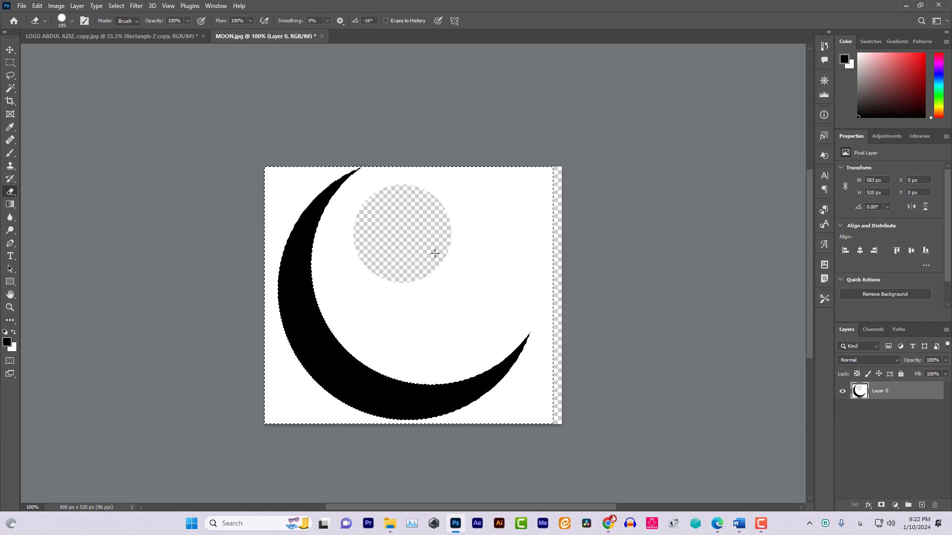
{"action": "left_click", "coordinate": [72, 20]}
{"action": "left_click_drag", "start_coordinate": [104, 52], "coordinate": [121, 52]}
{"action": "left_click", "coordinate": [335, 308]}
Clear the selection and bring the black crescent into the logo document, over the upper-left part of the red circle.
{"action": "key", "text": "ctrl+d"}
{"action": "left_click", "coordinate": [10, 75]}
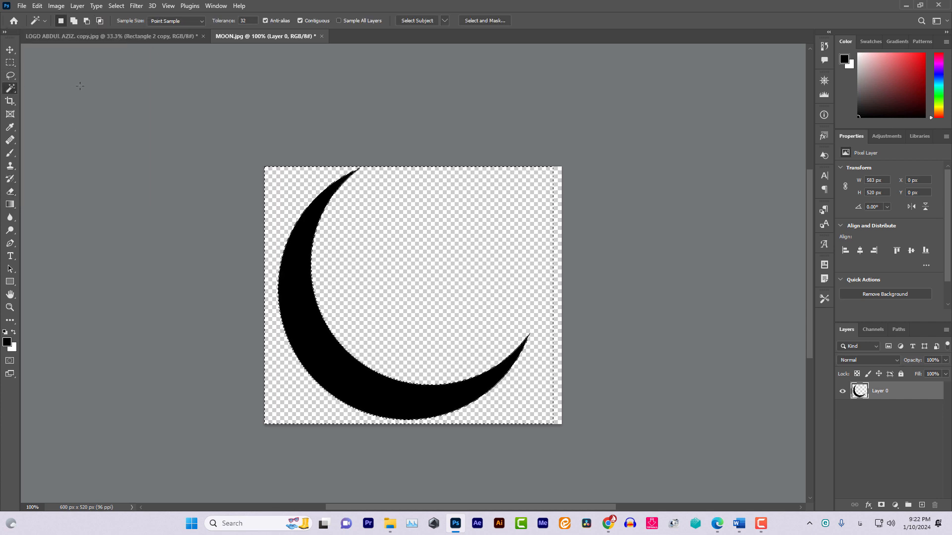
{"action": "left_click", "coordinate": [10, 50]}
{"action": "left_click_drag", "start_coordinate": [341, 340], "coordinate": [379, 241]}
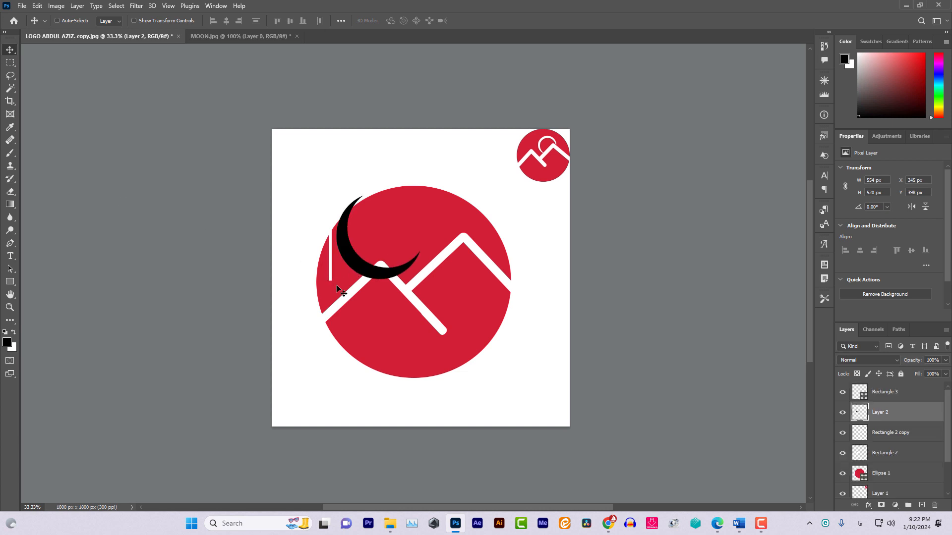
Set the Eraser size to 53 px and erase the leftover white vertical strip beside the crescent.
{"action": "left_click", "coordinate": [11, 192]}
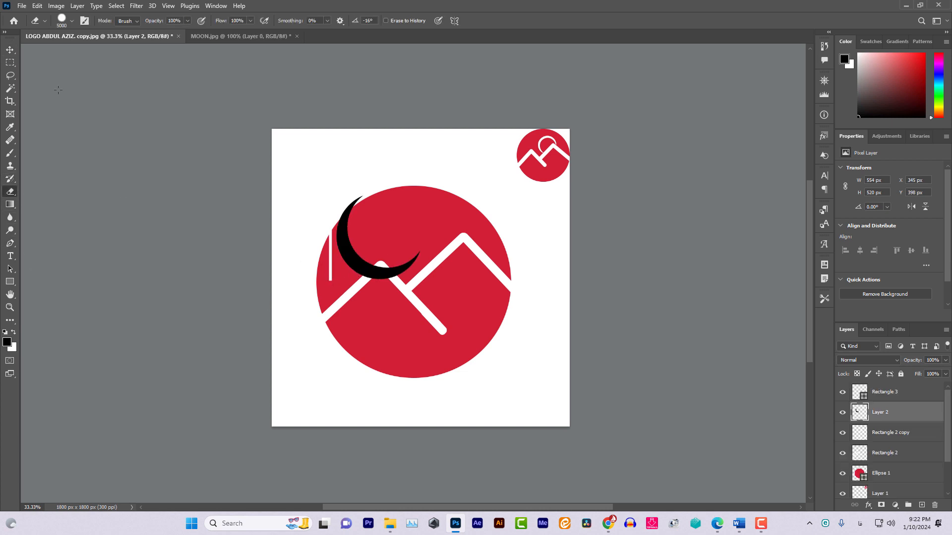
{"action": "left_click", "coordinate": [72, 19]}
{"action": "left_click", "coordinate": [72, 53]}
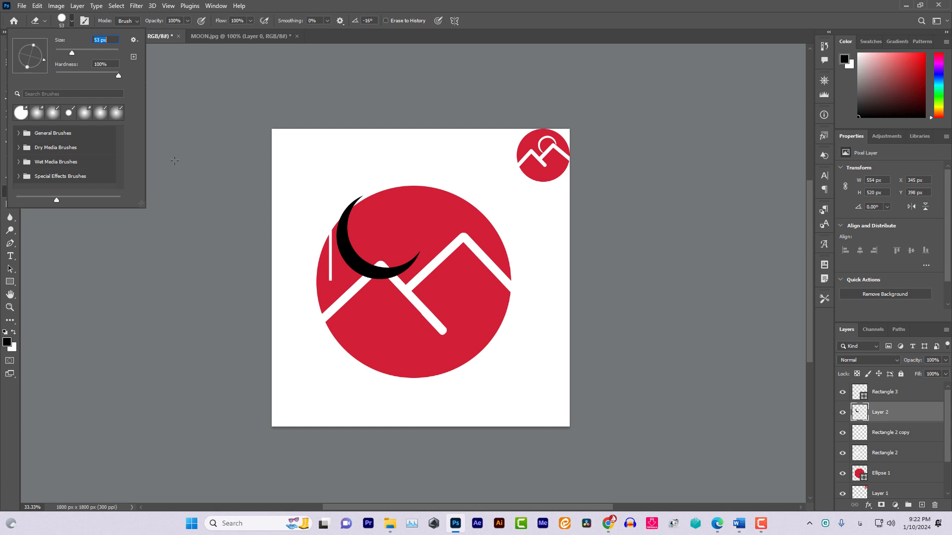
{"action": "left_click", "coordinate": [320, 301]}
{"action": "left_click_drag", "start_coordinate": [327, 274], "coordinate": [329, 276]}
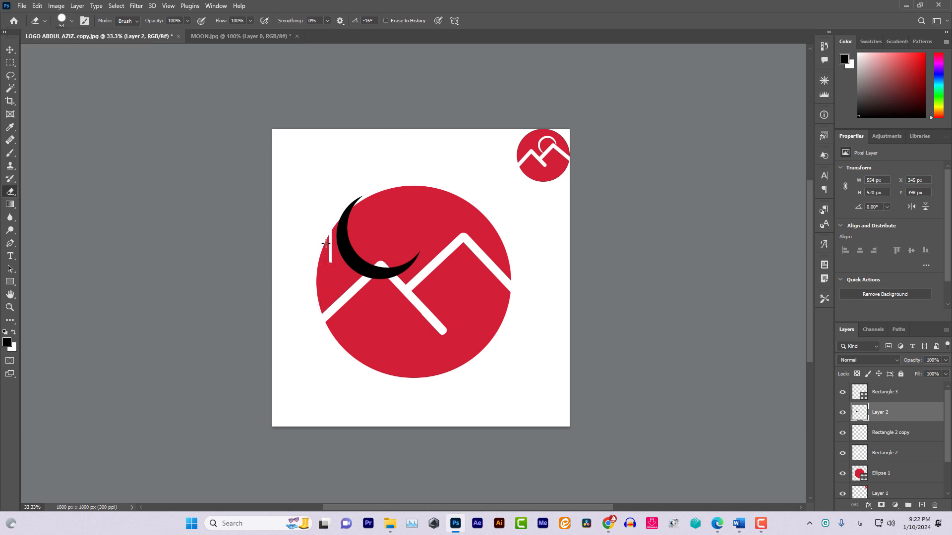
{"action": "mouse_move", "coordinate": [326, 243]}
{"action": "left_mouse_down"}
{"action": "mouse_move", "coordinate": [331, 260]}
{"action": "mouse_move", "coordinate": [329, 219]}
{"action": "left_mouse_up"}
Move the crescent below the first peak in the lower part of the red circle, at about X 535 px, Y 930 px.
{"action": "left_click", "coordinate": [11, 52]}
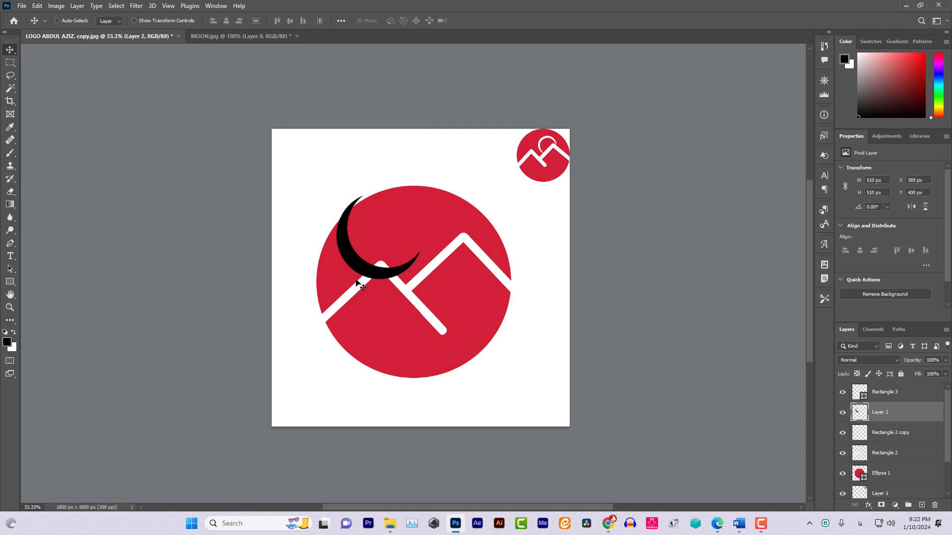
{"action": "left_click_drag", "start_coordinate": [373, 272], "coordinate": [466, 357]}
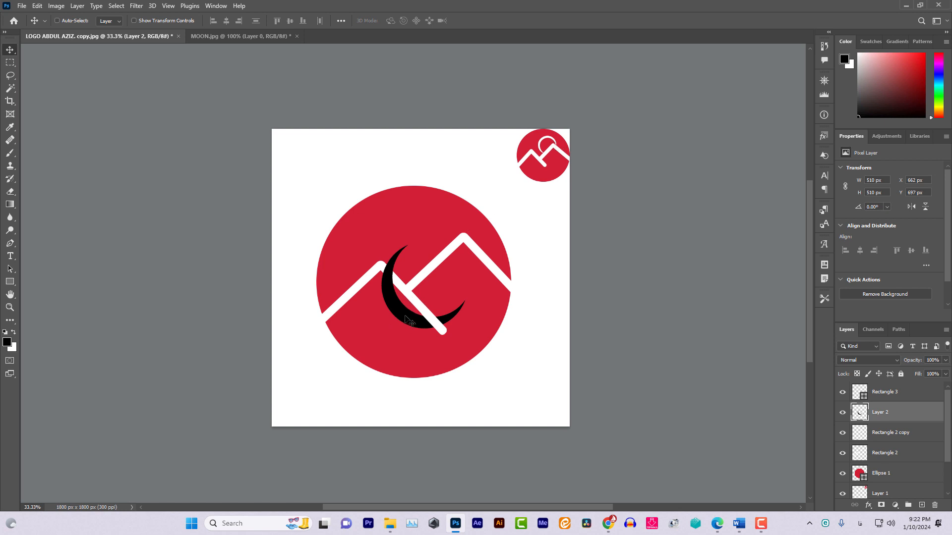
{"action": "left_click_drag", "start_coordinate": [405, 317], "coordinate": [387, 355]}
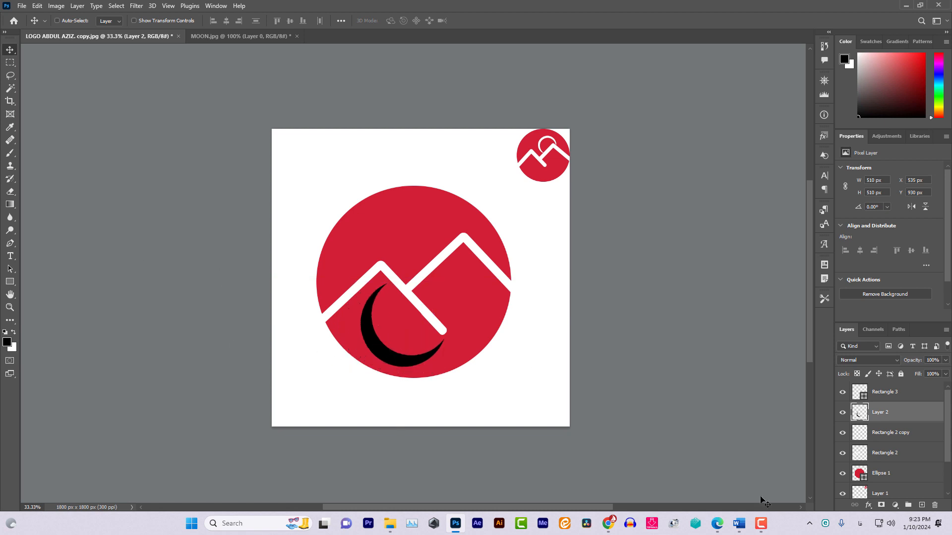
Apply a Color Overlay in white (ffffff) to the crescent layer, Layer 2.
{"action": "double_click", "coordinate": [903, 419]}
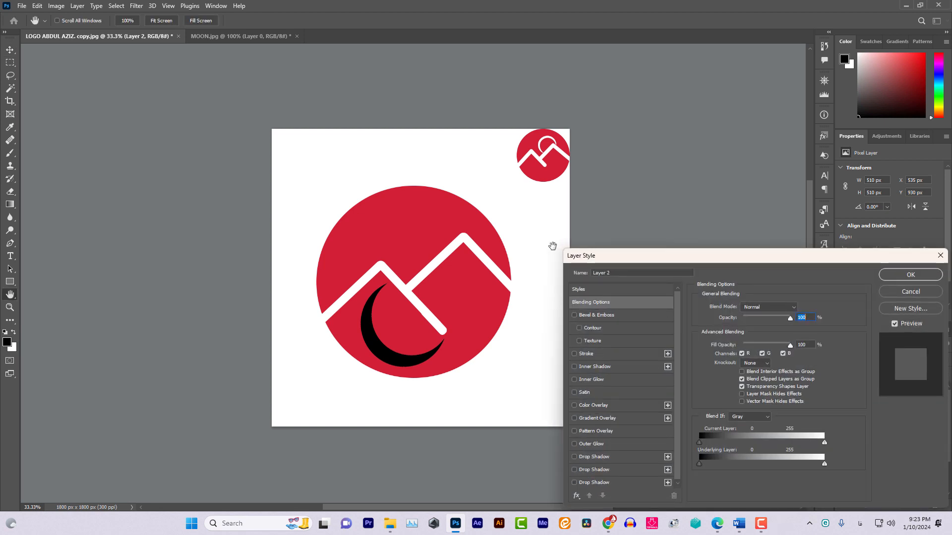
{"action": "left_click_drag", "start_coordinate": [756, 259], "coordinate": [749, 121]}
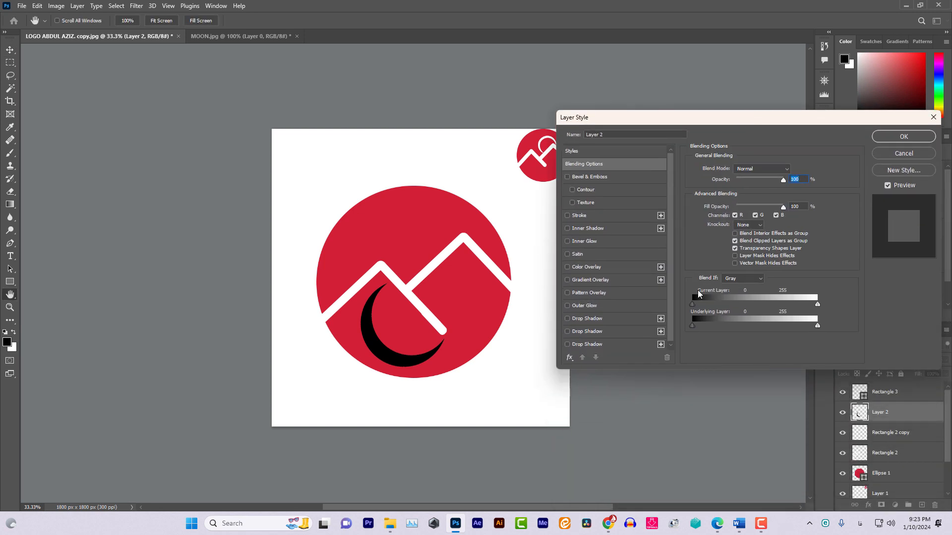
{"action": "left_click", "coordinate": [605, 266]}
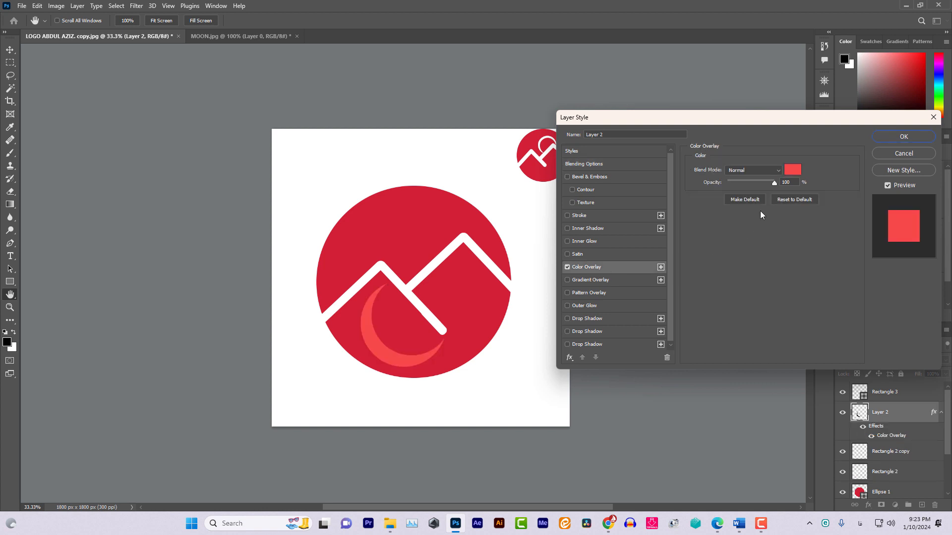
{"action": "left_click", "coordinate": [795, 172]}
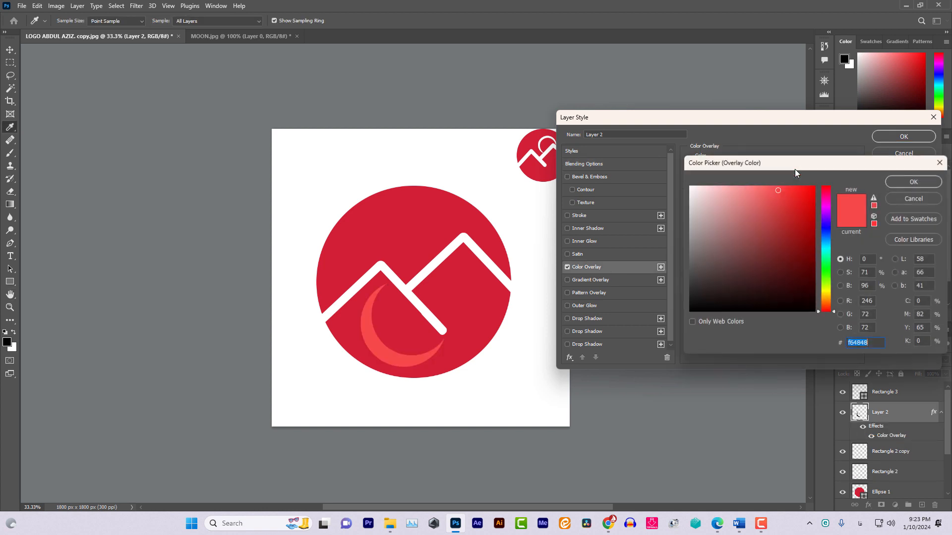
{"action": "left_click_drag", "start_coordinate": [746, 225], "coordinate": [669, 170]}
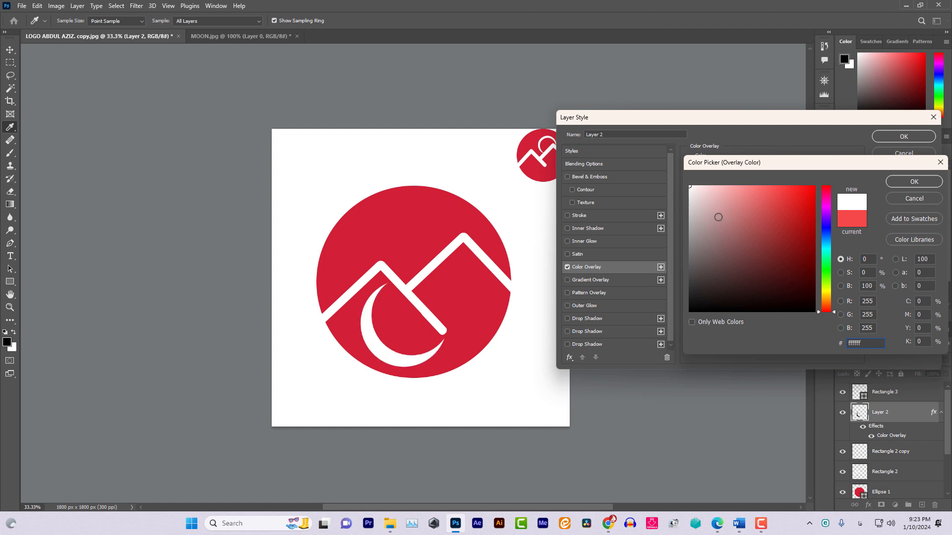
{"action": "left_click", "coordinate": [922, 184]}
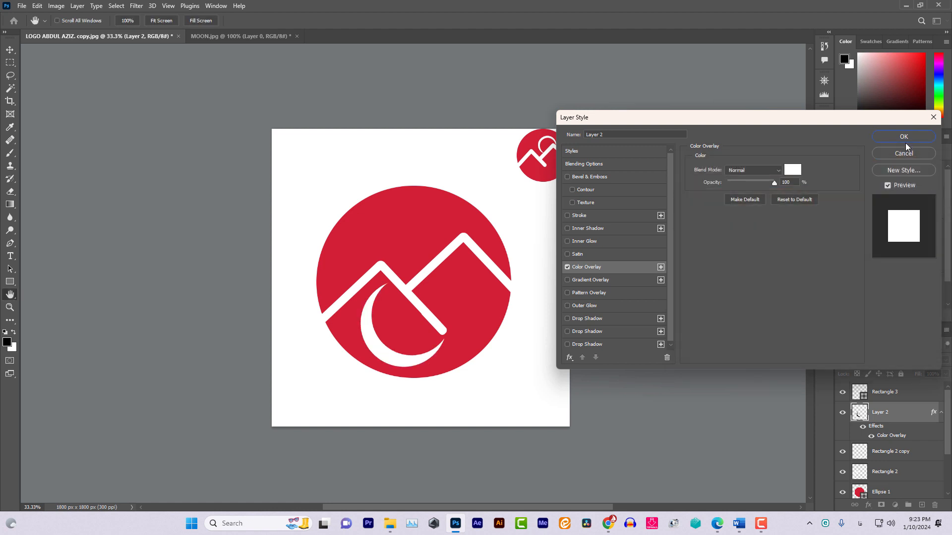
{"action": "left_click", "coordinate": [904, 137]}
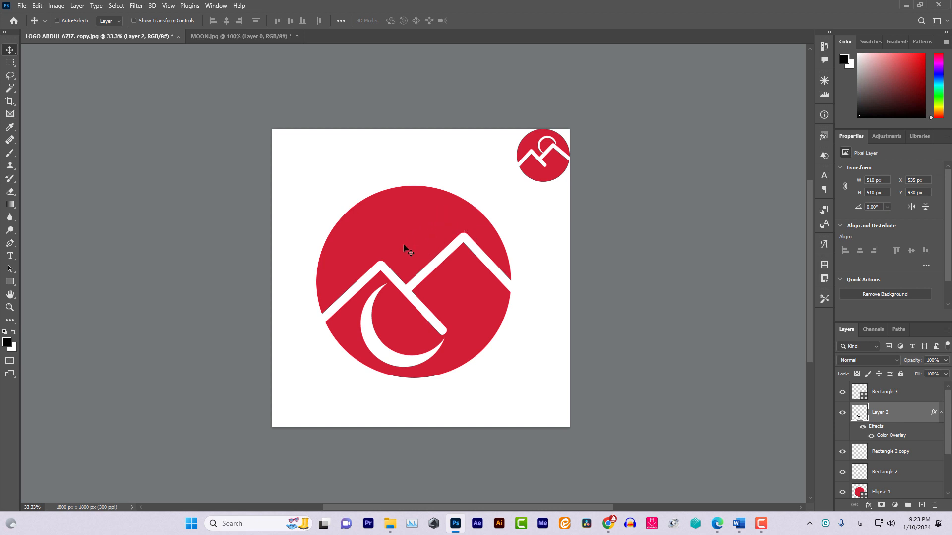
Rotate the crescent about 118°, shrink it to about 92%, and place it between the two peaks at about X 688 px, Y 440 px.
{"action": "left_click", "coordinate": [134, 21]}
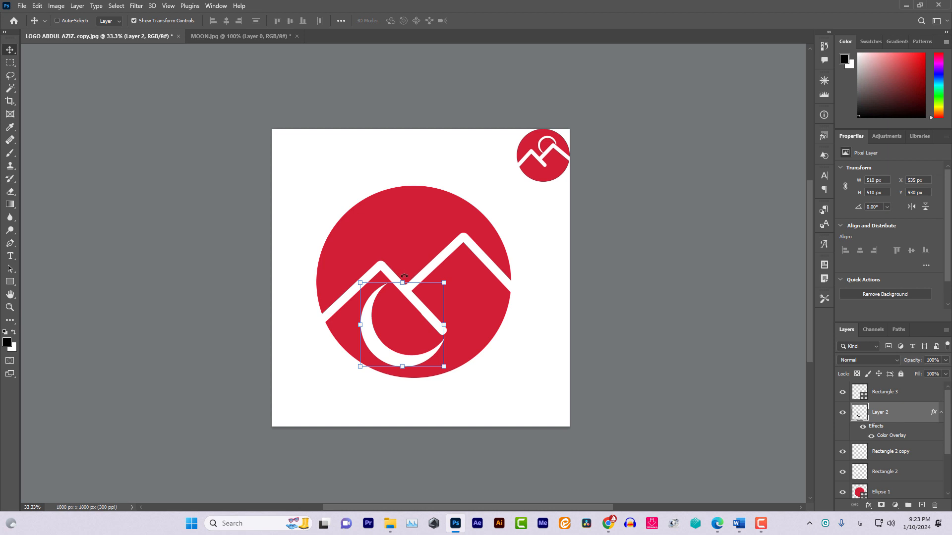
{"action": "left_click_drag", "start_coordinate": [404, 277], "coordinate": [491, 371]}
{"action": "left_click_drag", "start_coordinate": [402, 295], "coordinate": [426, 207]}
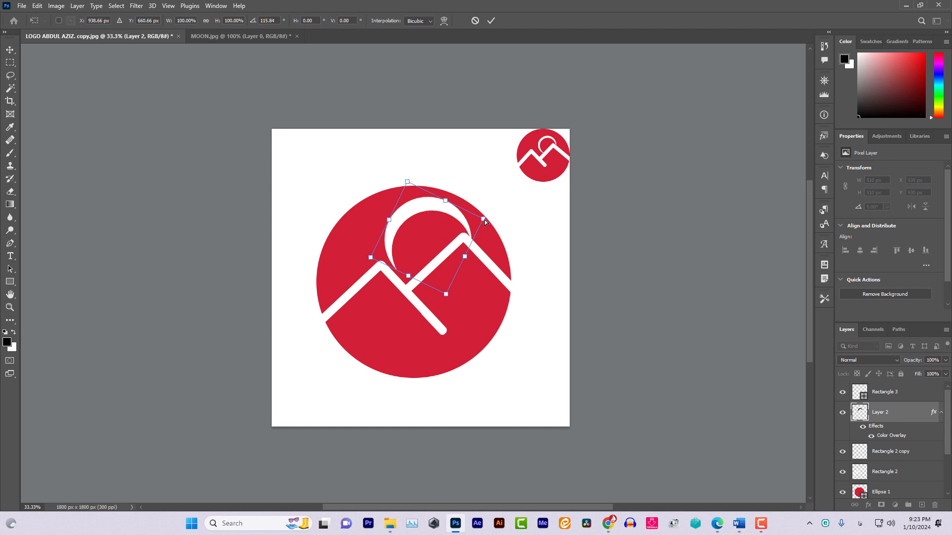
{"action": "left_click_drag", "start_coordinate": [484, 219], "coordinate": [482, 219]}
{"action": "left_click_drag", "start_coordinate": [408, 184], "coordinate": [411, 192]}
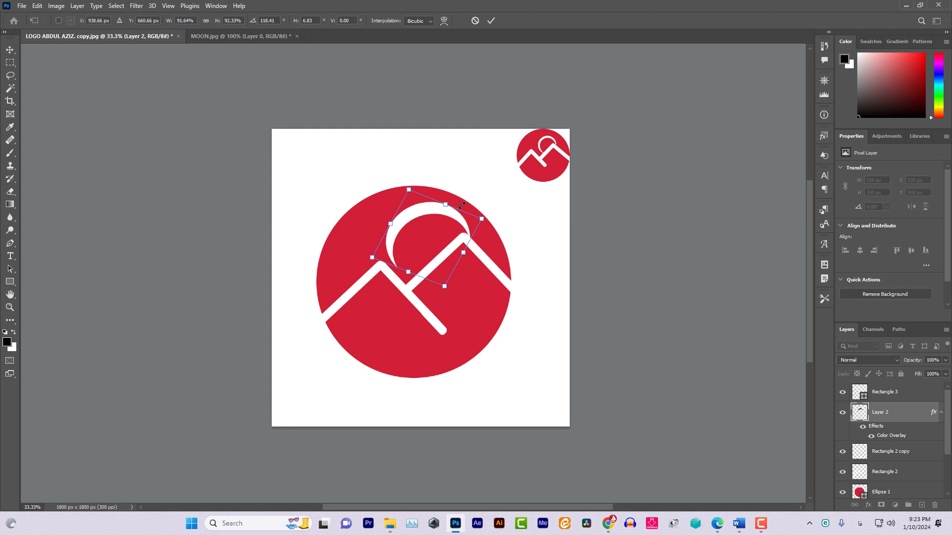
{"action": "left_click", "coordinate": [10, 49]}
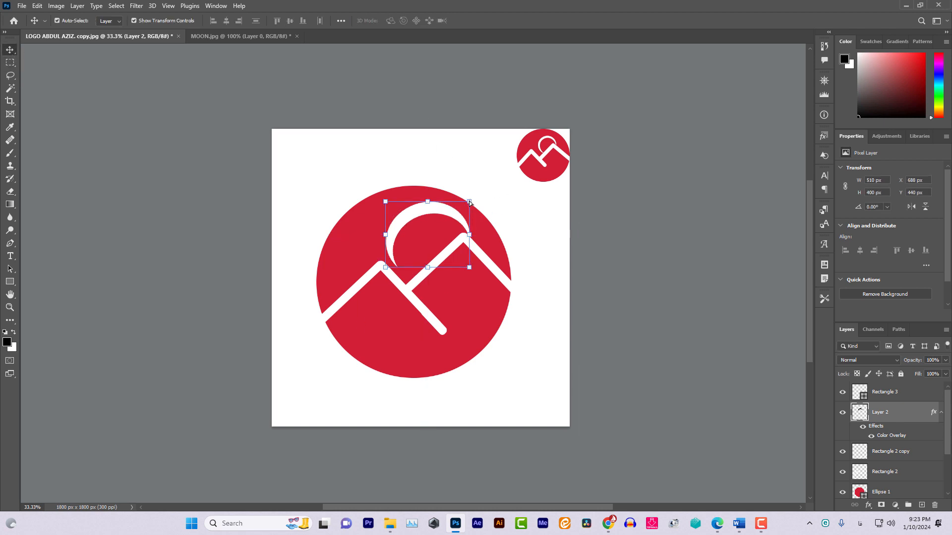
Scale the crescent to about 85%, rotate it about -12°, and set it behind the taller peak at about X 790 px, Y 501 px.
{"action": "left_click_drag", "start_coordinate": [470, 202], "coordinate": [442, 220]}
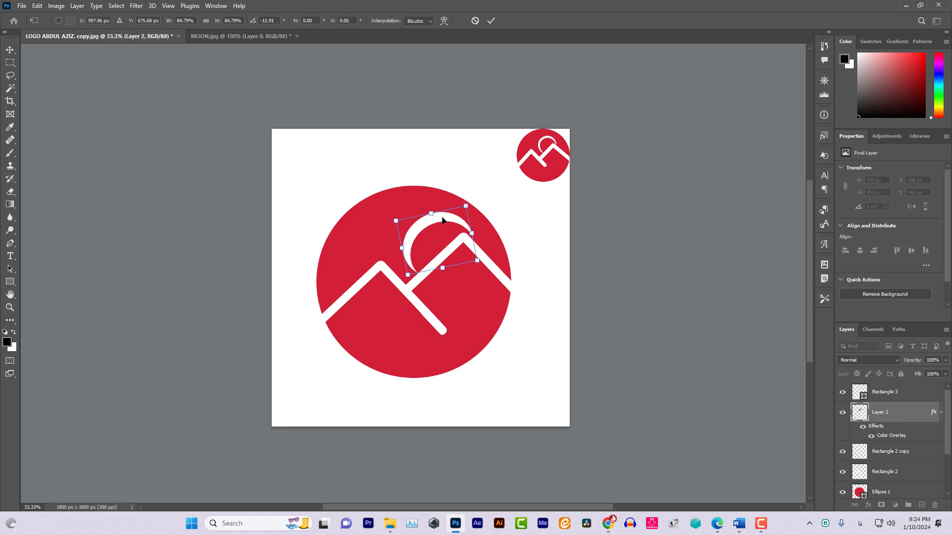
{"action": "left_click", "coordinate": [10, 50]}
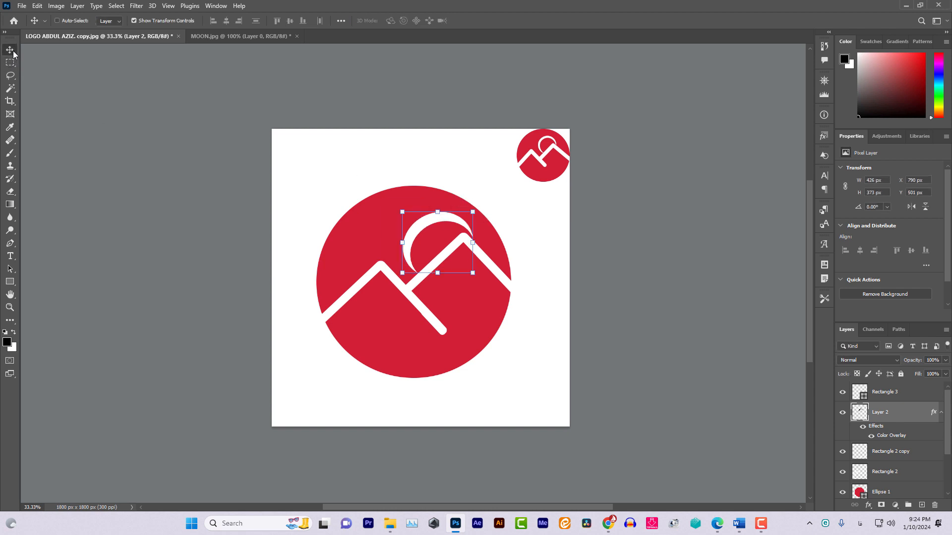
{"action": "left_click", "coordinate": [134, 21]}
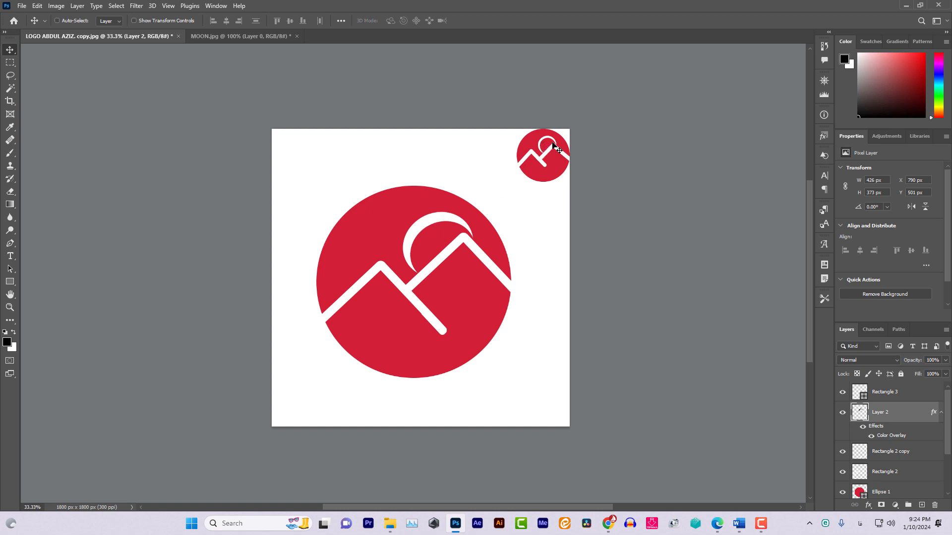
Switch to Chrome and examine the crescent shapes in the "Moon icon png" image results, then return to Photoshop.
{"action": "left_click", "coordinate": [610, 523]}
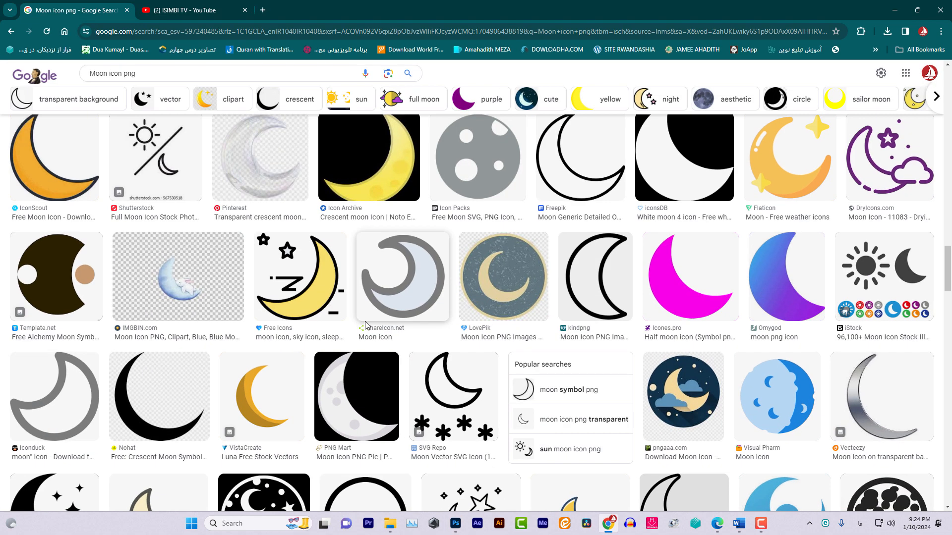
{"action": "scroll", "coordinate": [927, 197], "scroll_direction": "up", "scroll_amount": 2}
{"action": "scroll", "coordinate": [927, 196], "scroll_direction": "down", "scroll_amount": 15}
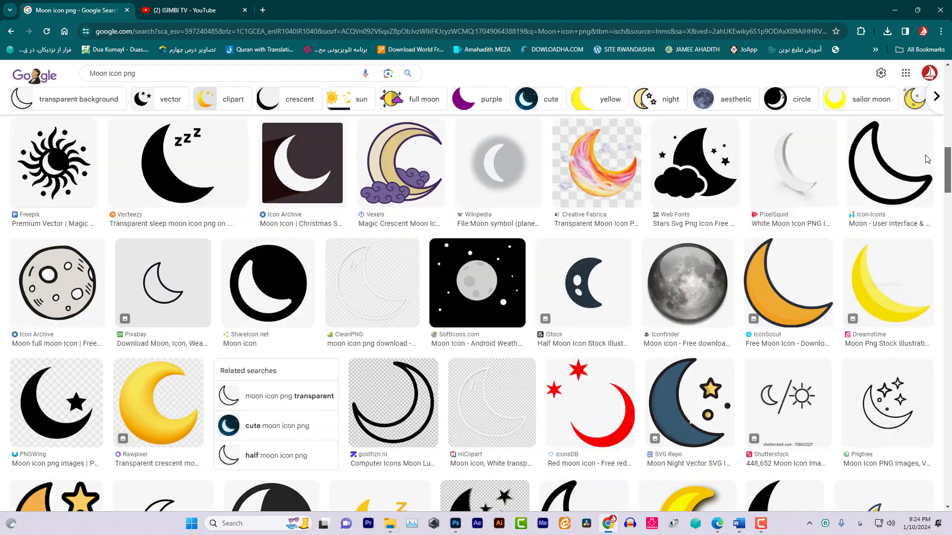
{"action": "scroll", "coordinate": [917, 247], "scroll_direction": "up", "scroll_amount": 10}
{"action": "scroll", "coordinate": [912, 282], "scroll_direction": "down", "scroll_amount": 3}
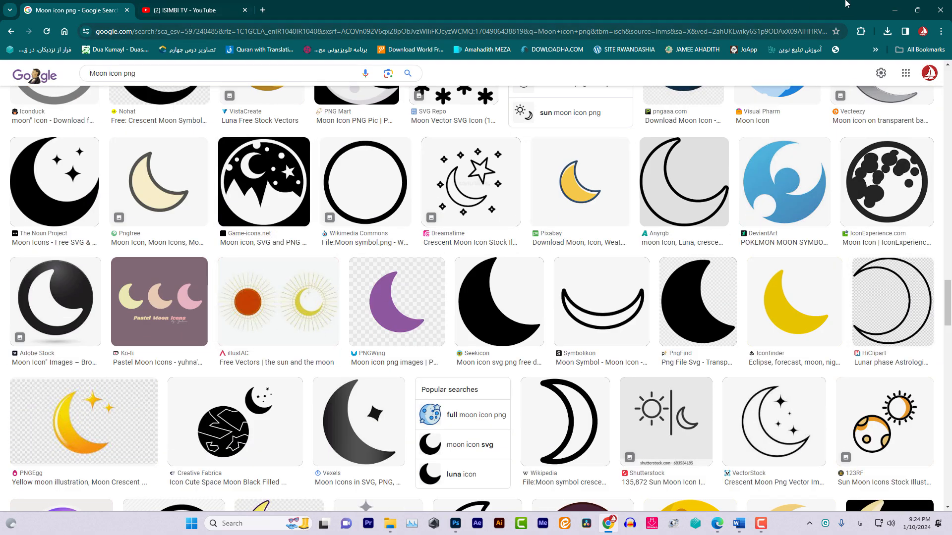
{"action": "left_click", "coordinate": [894, 10]}
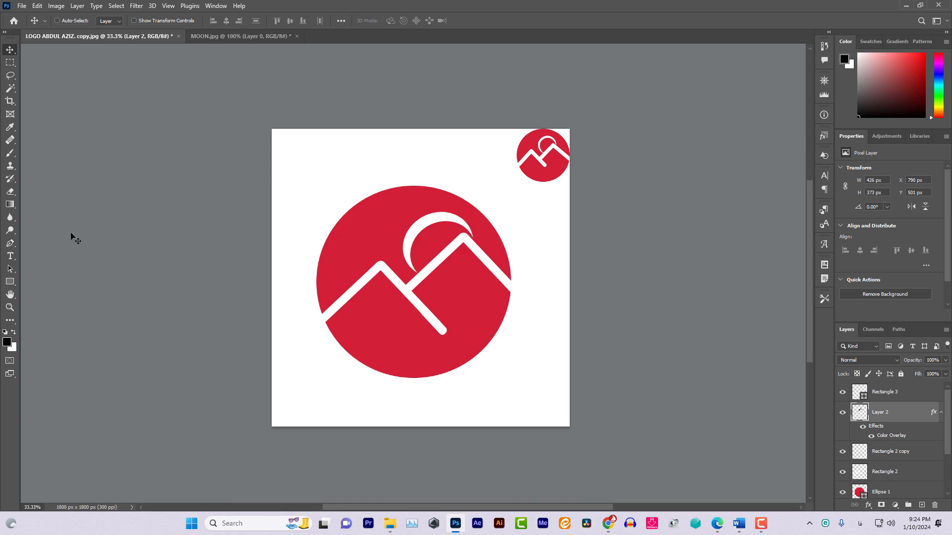
{"action": "left_click", "coordinate": [11, 244]}
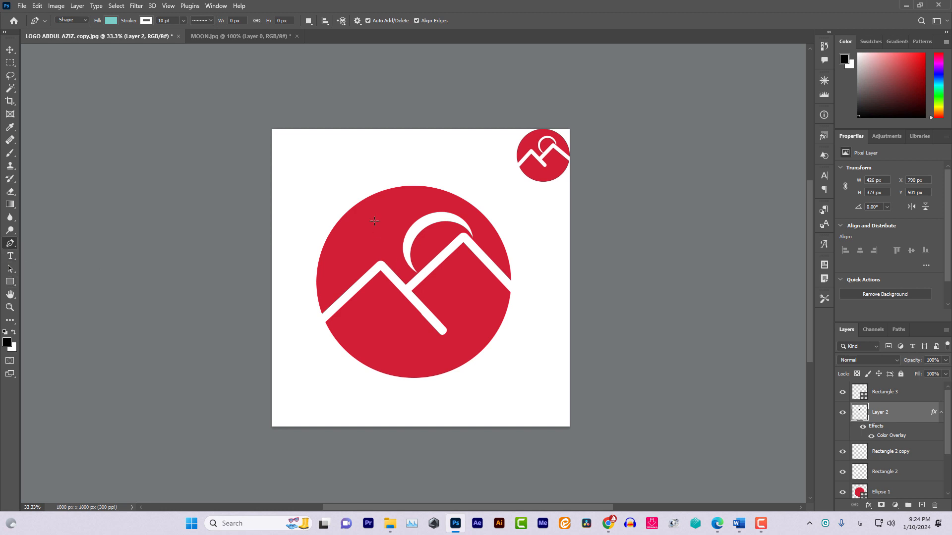
{"action": "left_click", "coordinate": [10, 50]}
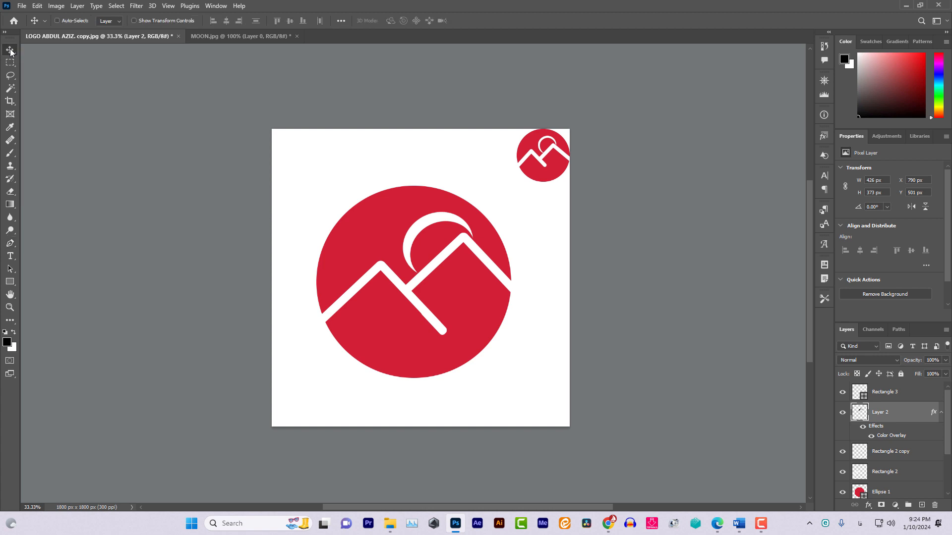